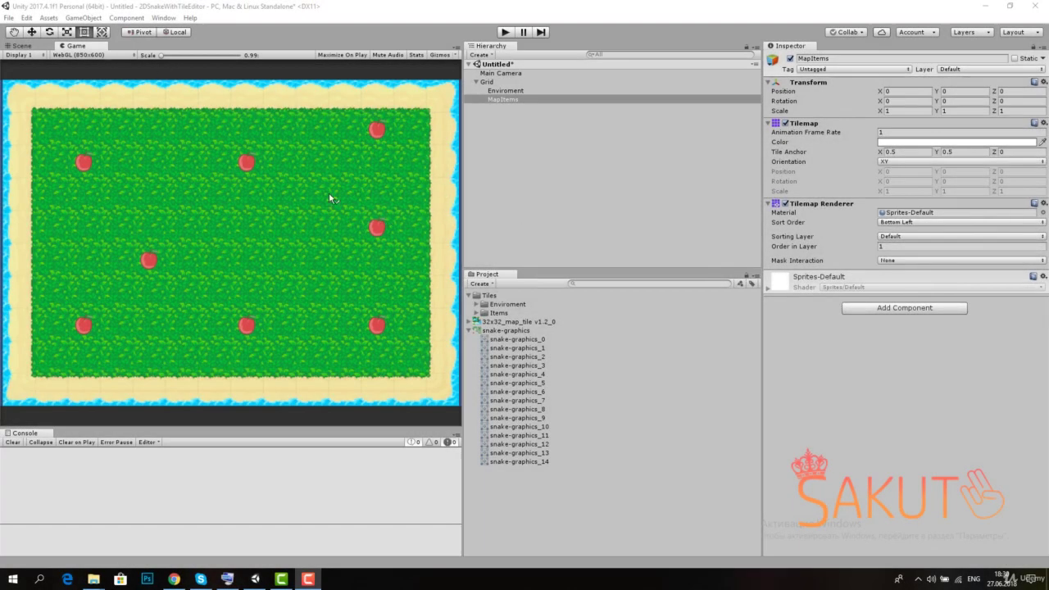
Switch to the Scene view, zoom the grass map, and expand Tiles > Items to show the snake-graphics_12 apple tile.
click(23, 46)
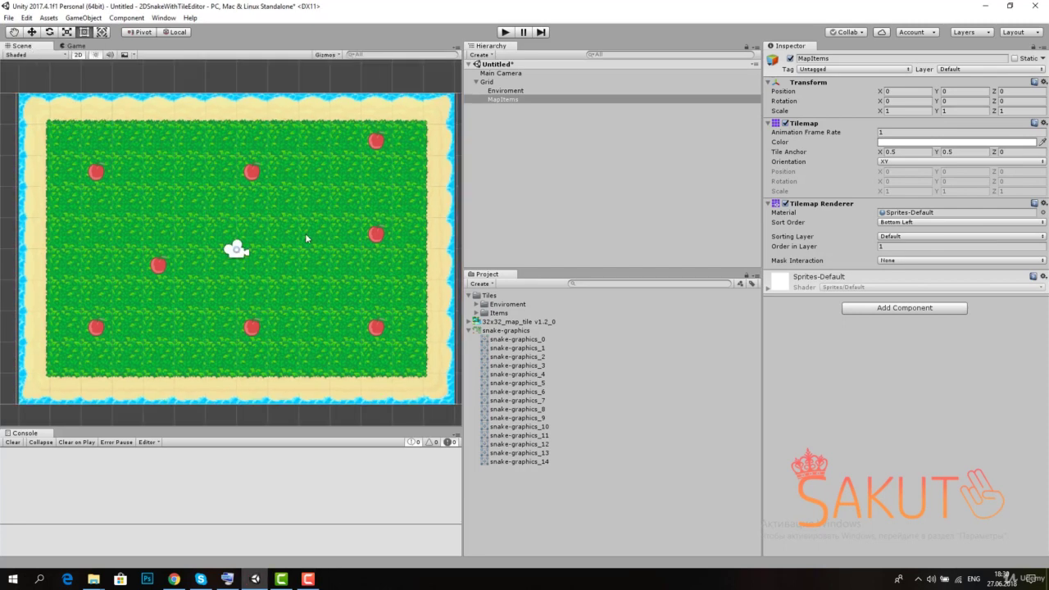
scroll(305, 233, up, 2)
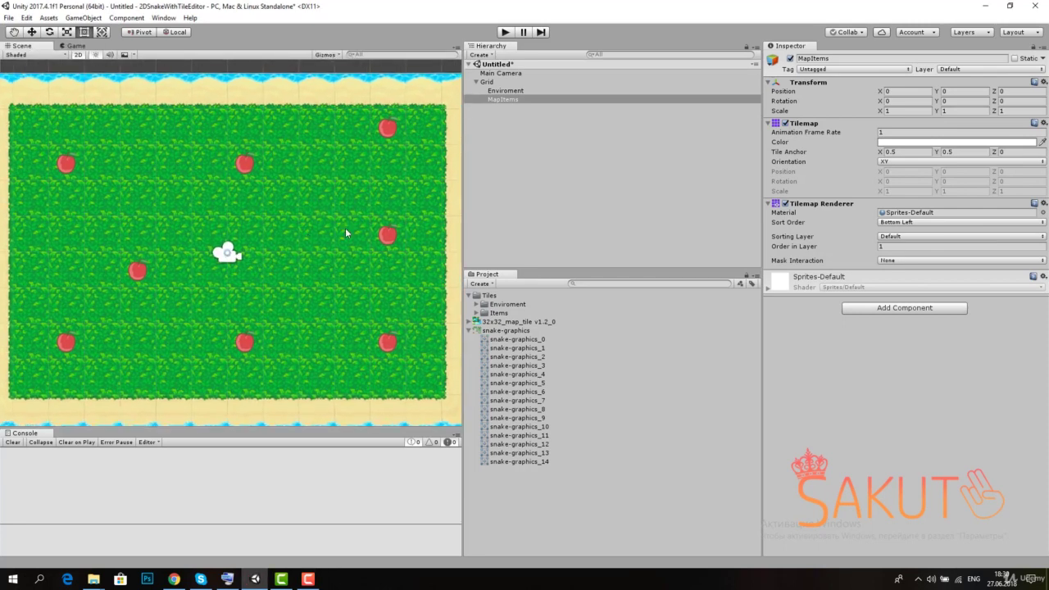
click(476, 313)
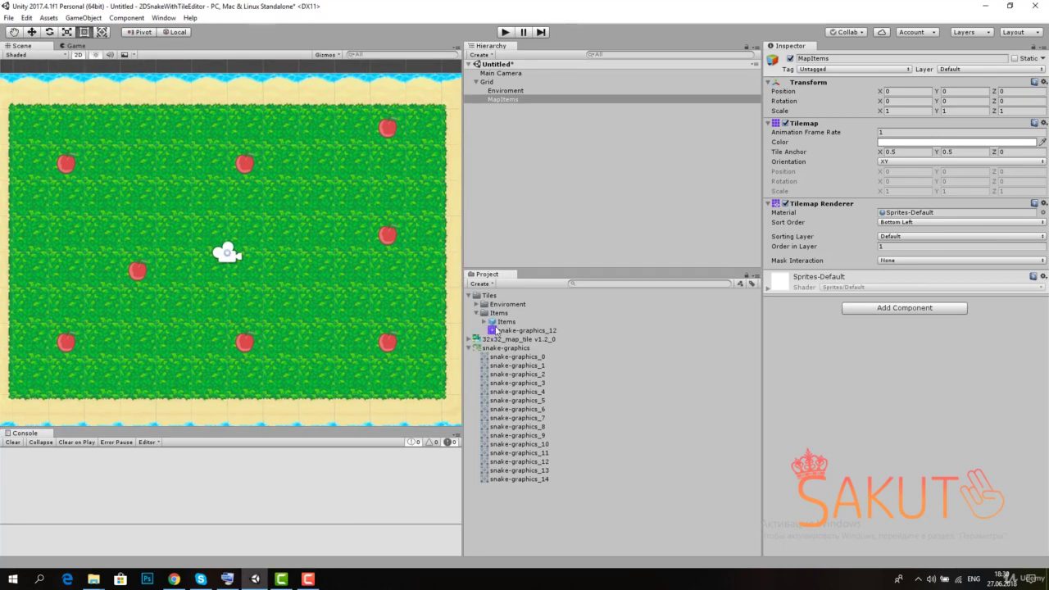
click(496, 330)
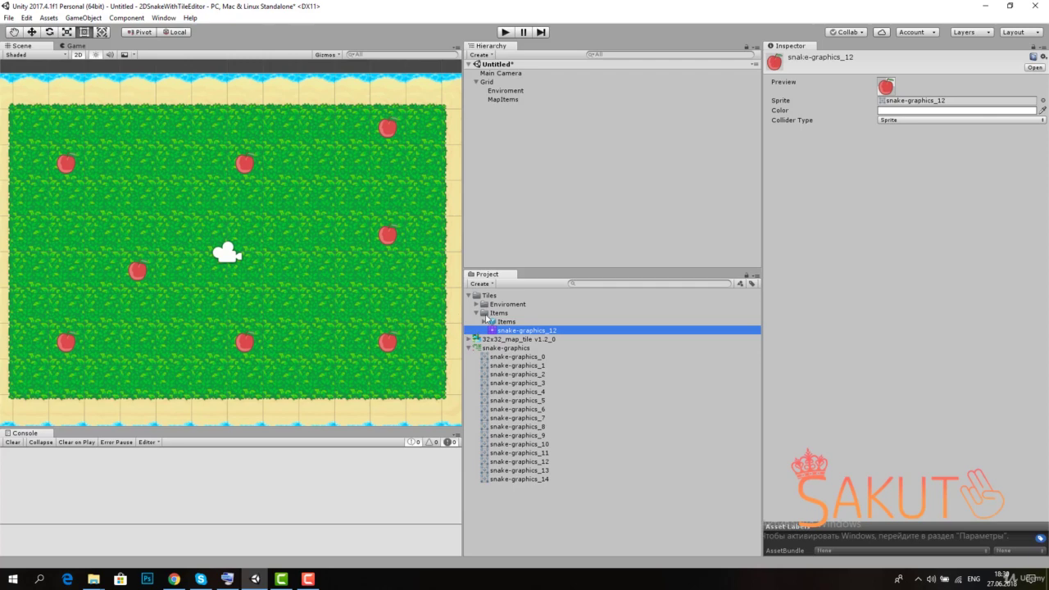
click(488, 315)
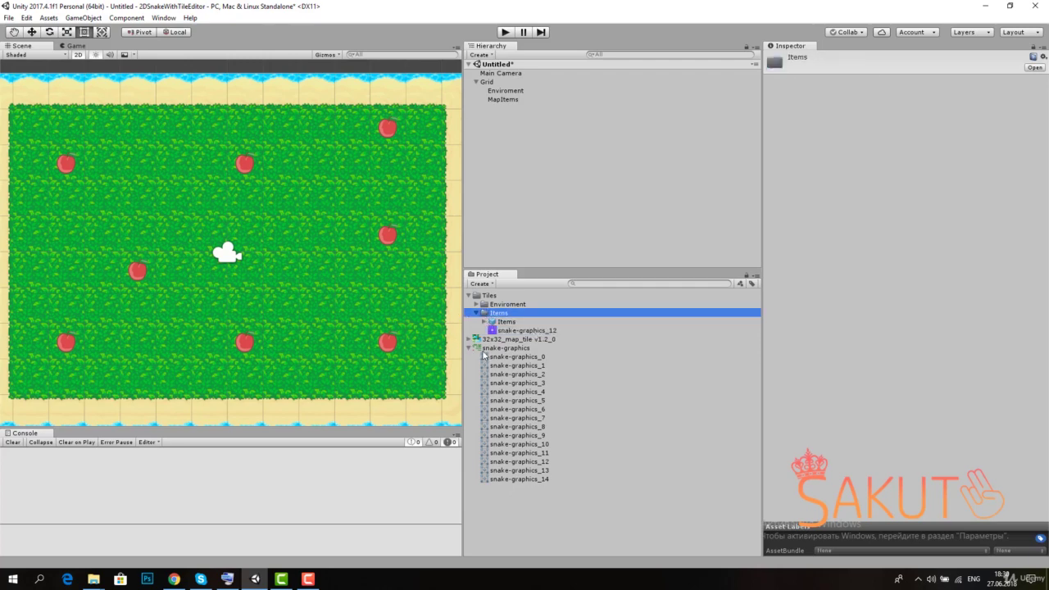
Create a CustomTilesTypes folder under Tiles and delete the stray New Prefab asset.
right_click(495, 288)
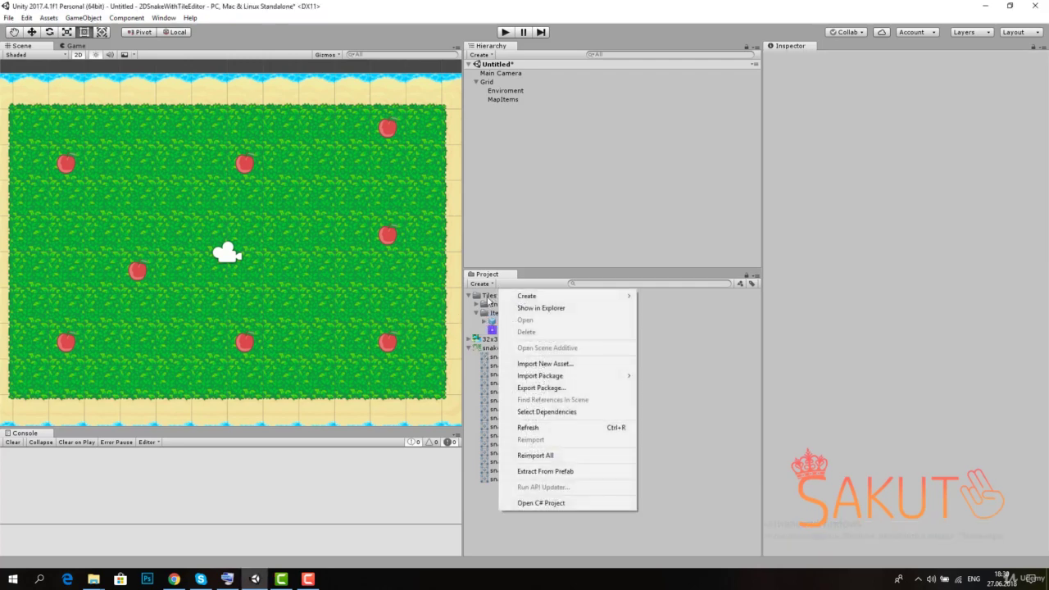
right_click(487, 295)
mouse_move(564, 304)
click(725, 215)
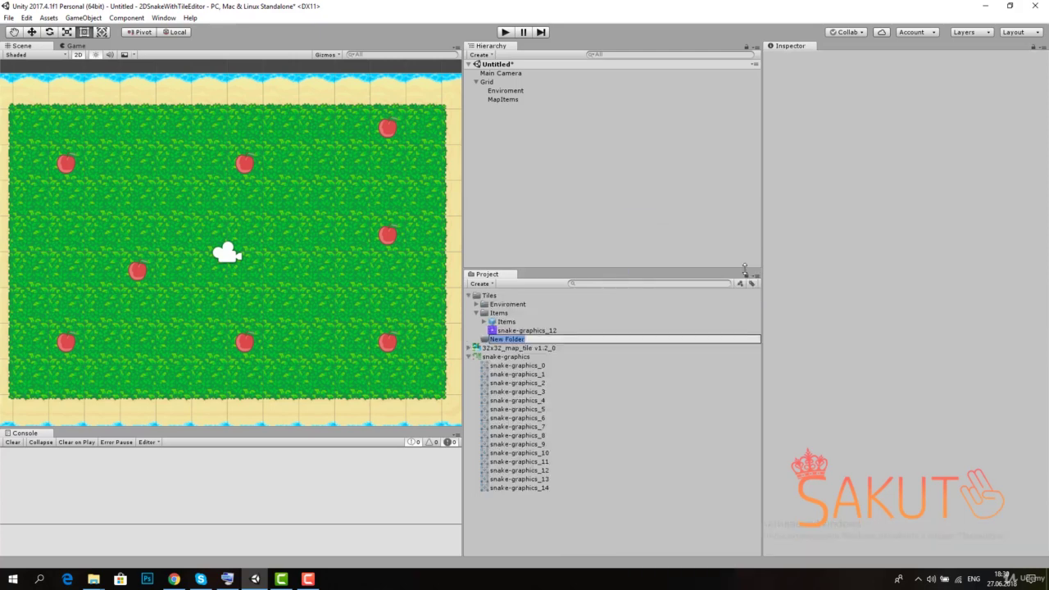
text(CustomTilesType)
text(sType)
key(Return)
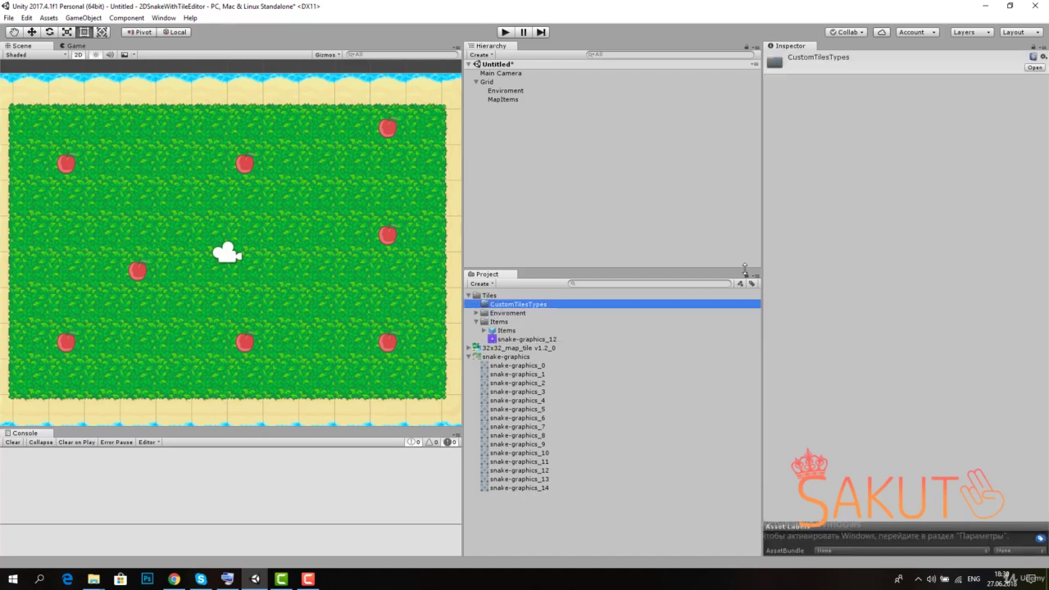
key(Delete)
key(Return)
Create a C# script named FootTile inside CustomTilesTypes.
right_click(504, 305)
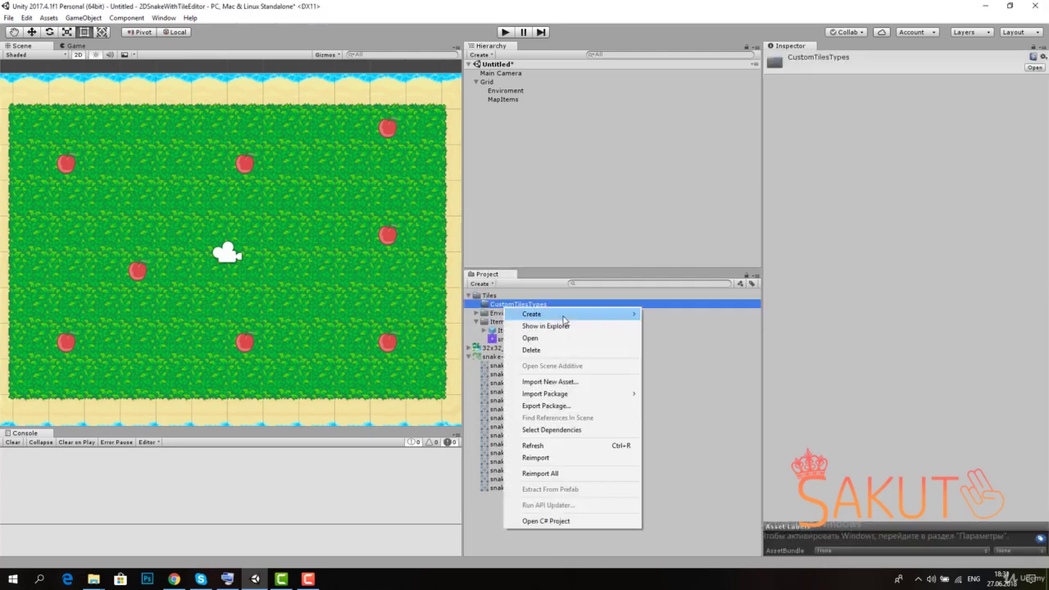
mouse_move(563, 316)
click(725, 236)
text(FootTile)
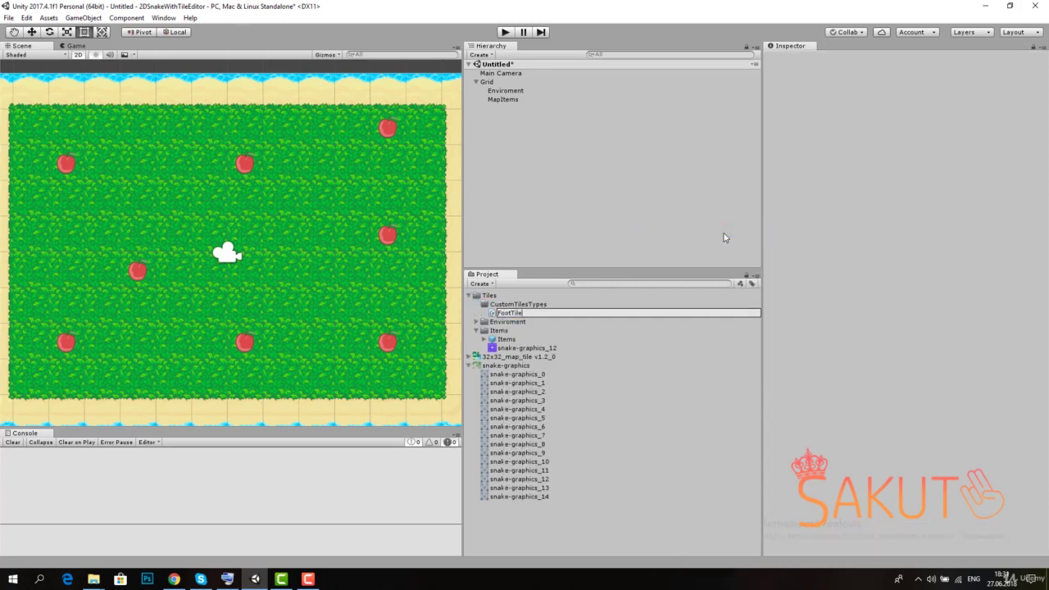
key(Return)
key(Return)
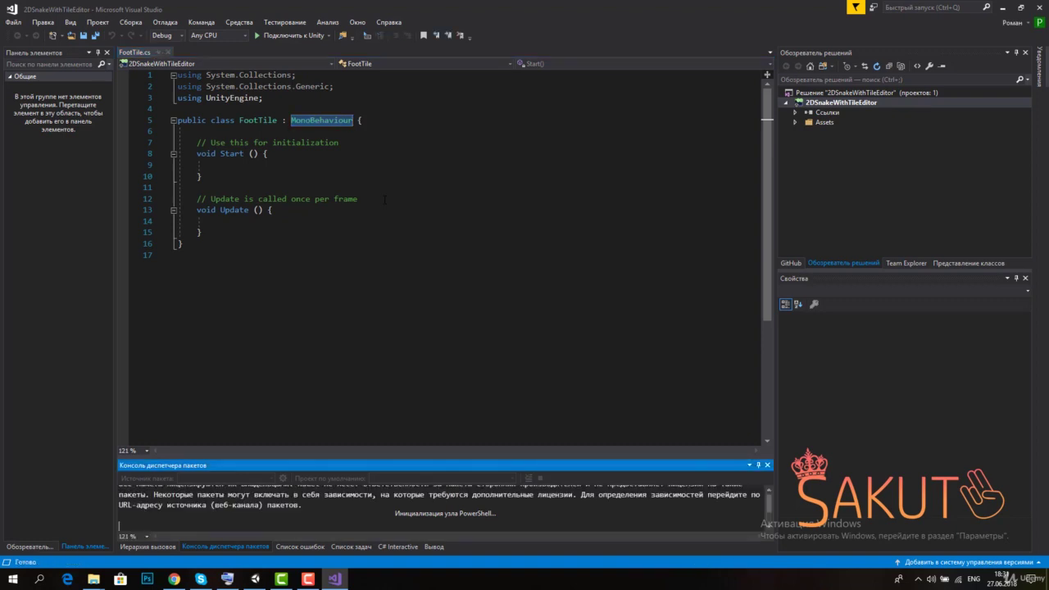
Change FootTile's base class from MonoBehaviour to Tile and save the script.
click(385, 199)
ctrl+scroll(384, 199, up, 3)
click(387, 137)
double_click(387, 136)
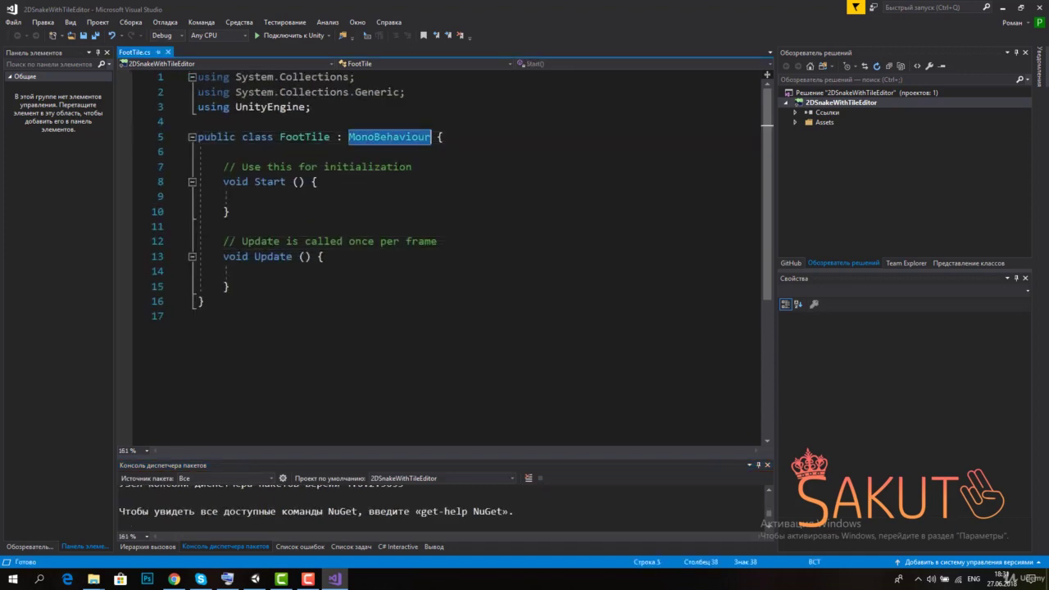
text(Tile)
key(ctrl+s)
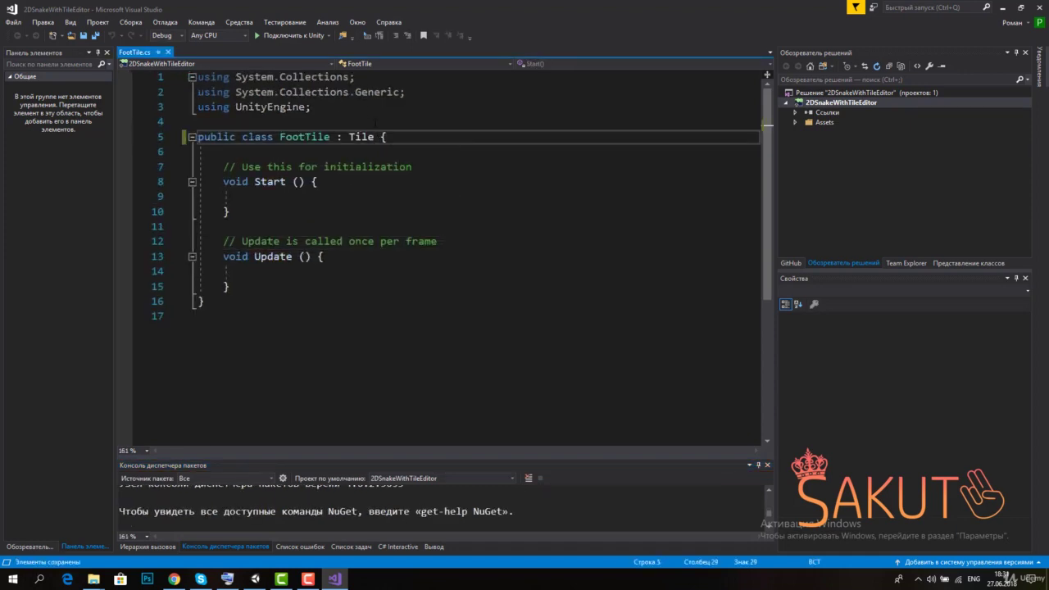
Add a 'using UnityEngine.Tilemaps;' line below the existing usings.
click(367, 108)
key(shift+Home)
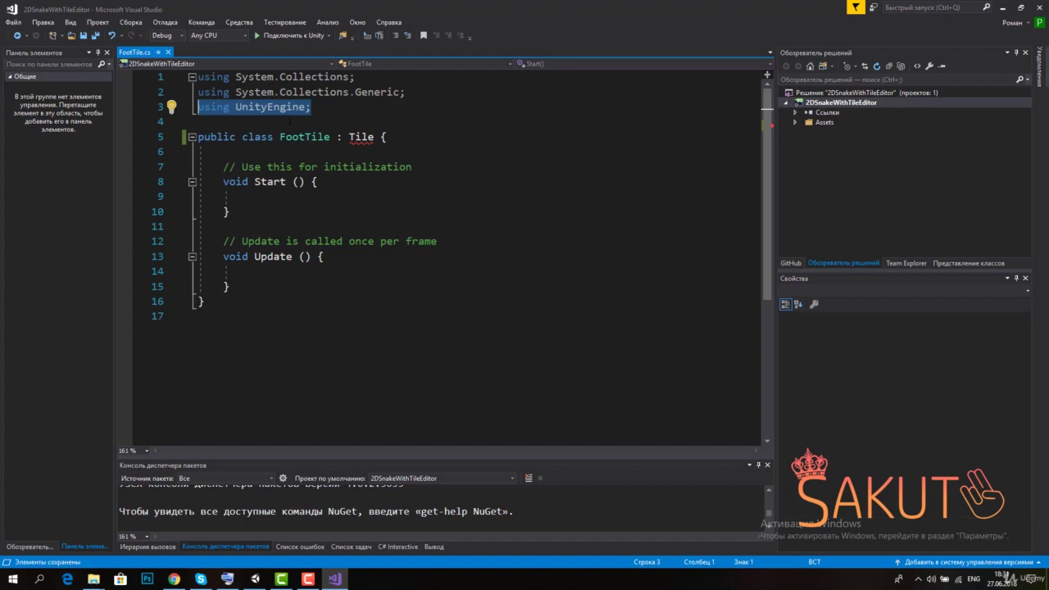
click(289, 122)
key(BackSpace)
text(.)
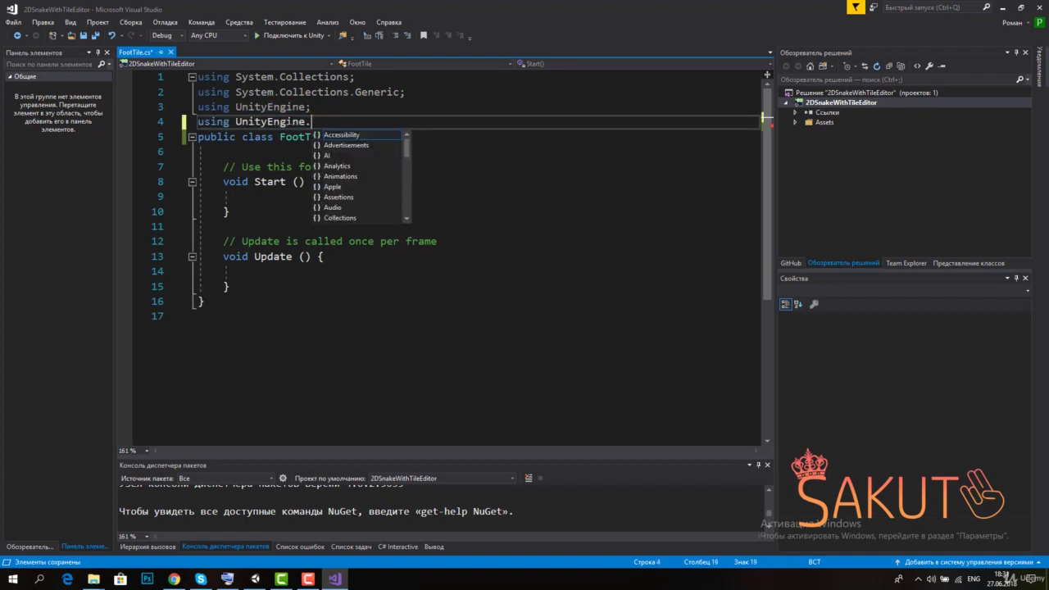
text(Ed)
key(BackSpace)
key(BackSpace)
key(BackSpace)
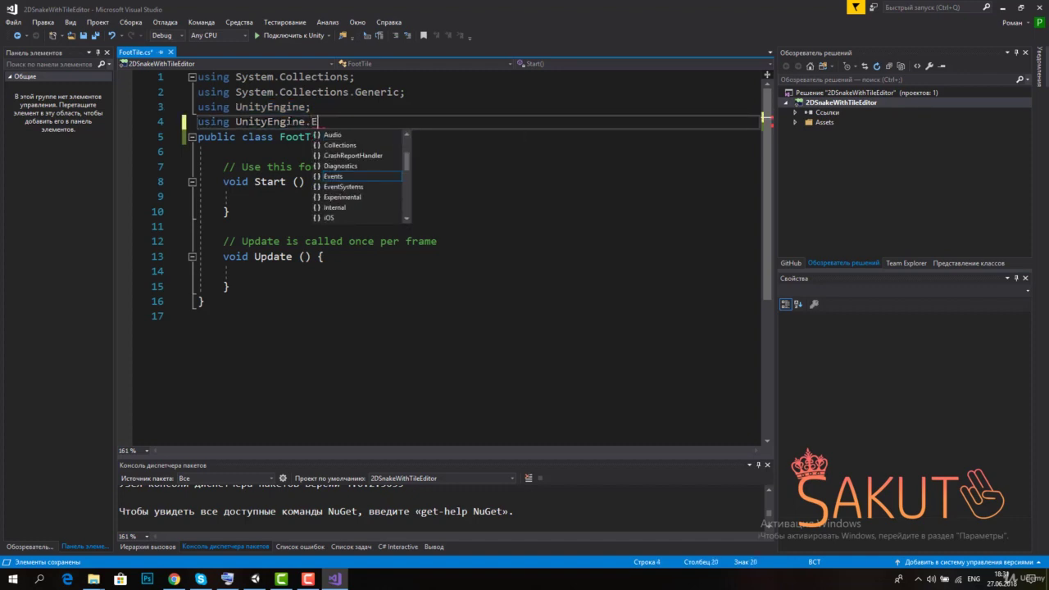
text(Tilemaps;)
key(Return)
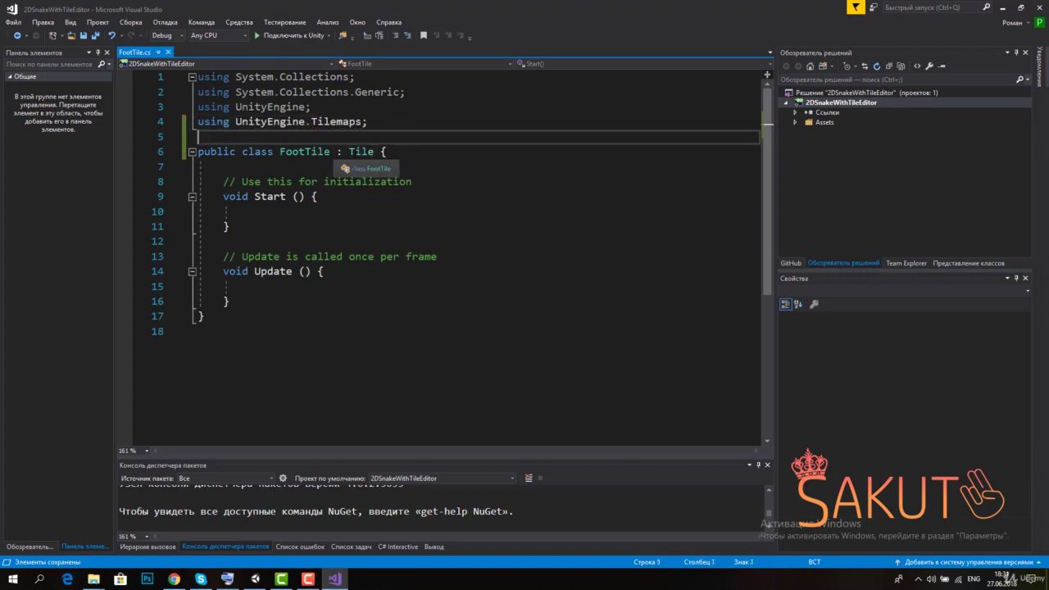
Delete the empty Start and Update methods along with their comments.
click(319, 153)
drag(248, 286, 223, 197)
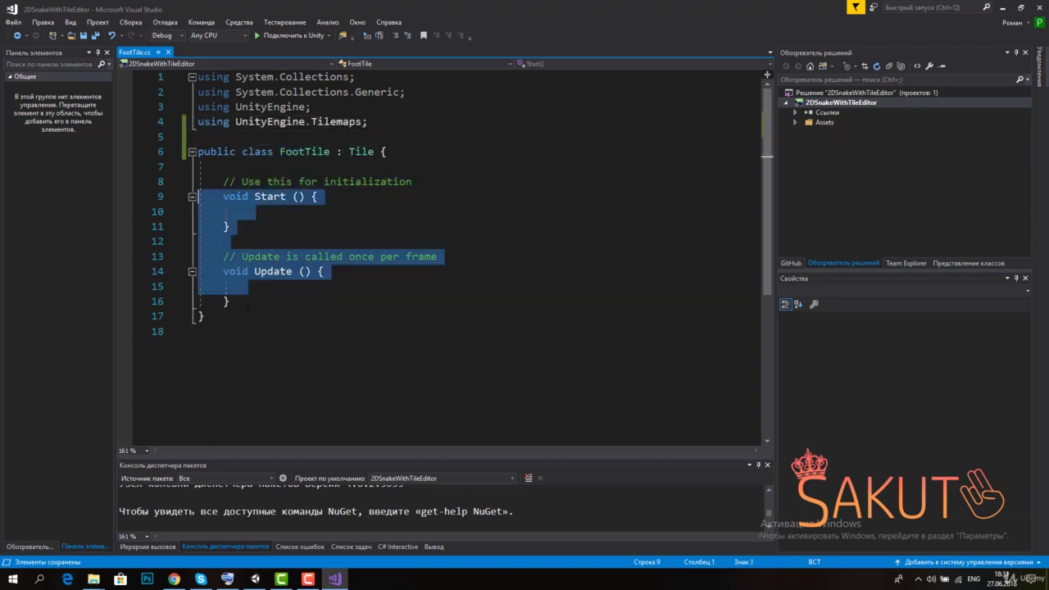
drag(230, 300, 198, 181)
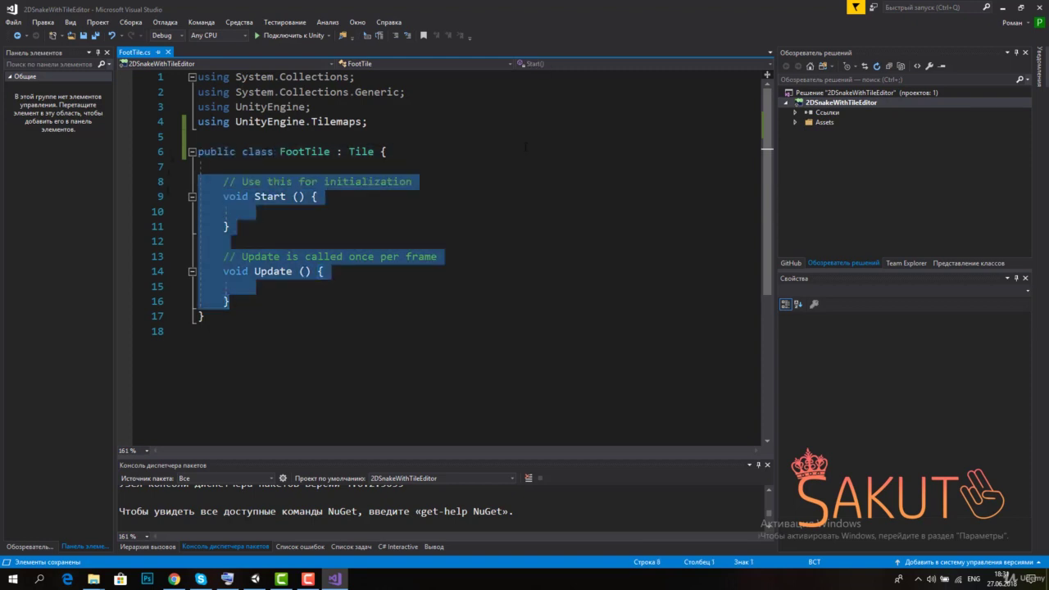
key(Delete)
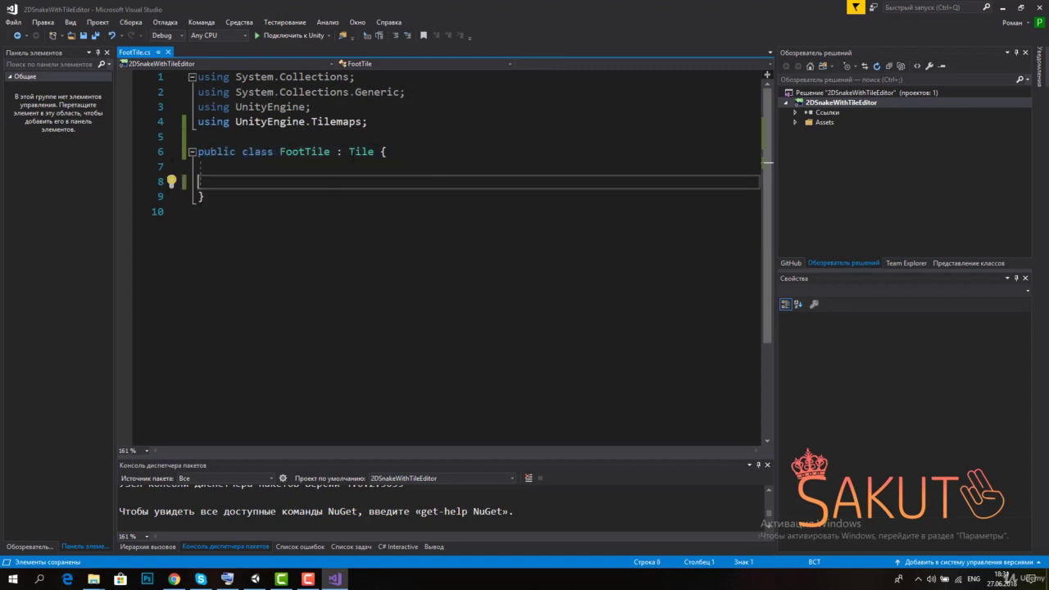
click(361, 151)
Peek at the Tile and TileBase class definitions, then close the peek window.
right_click(357, 154)
click(429, 204)
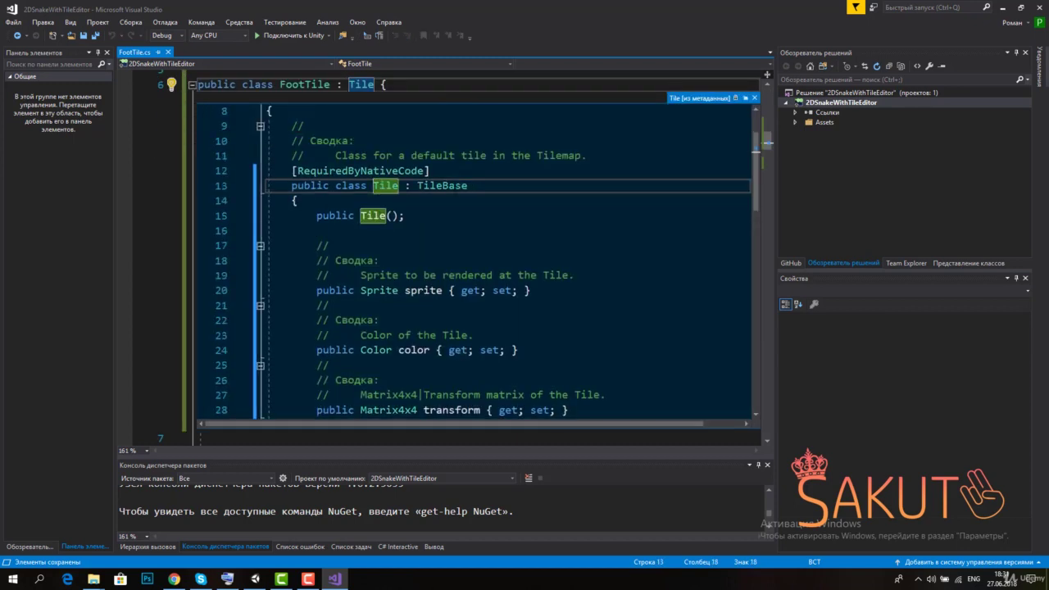
right_click(449, 188)
click(491, 218)
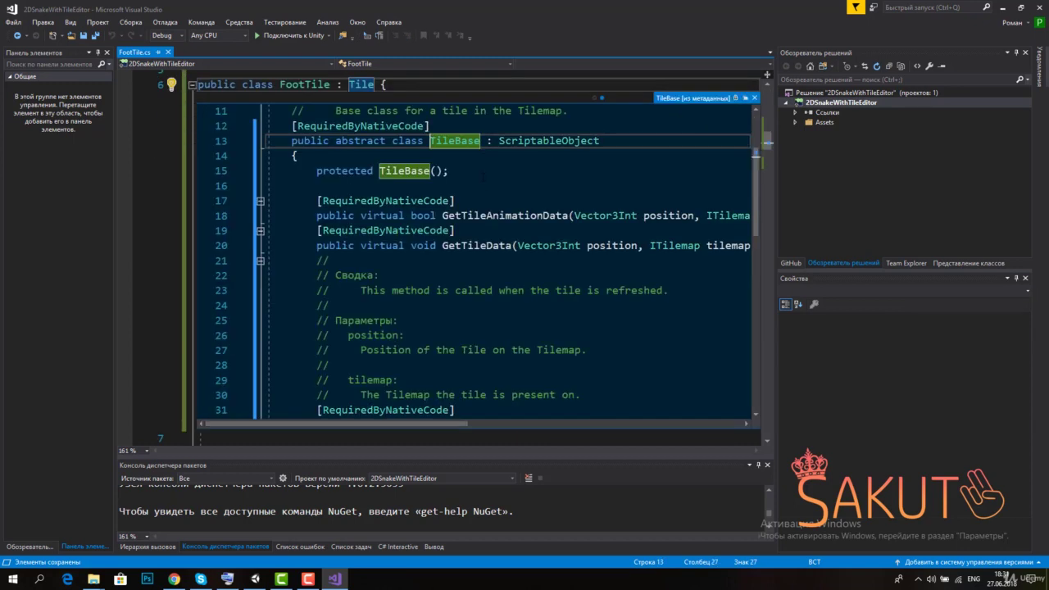
key(Up)
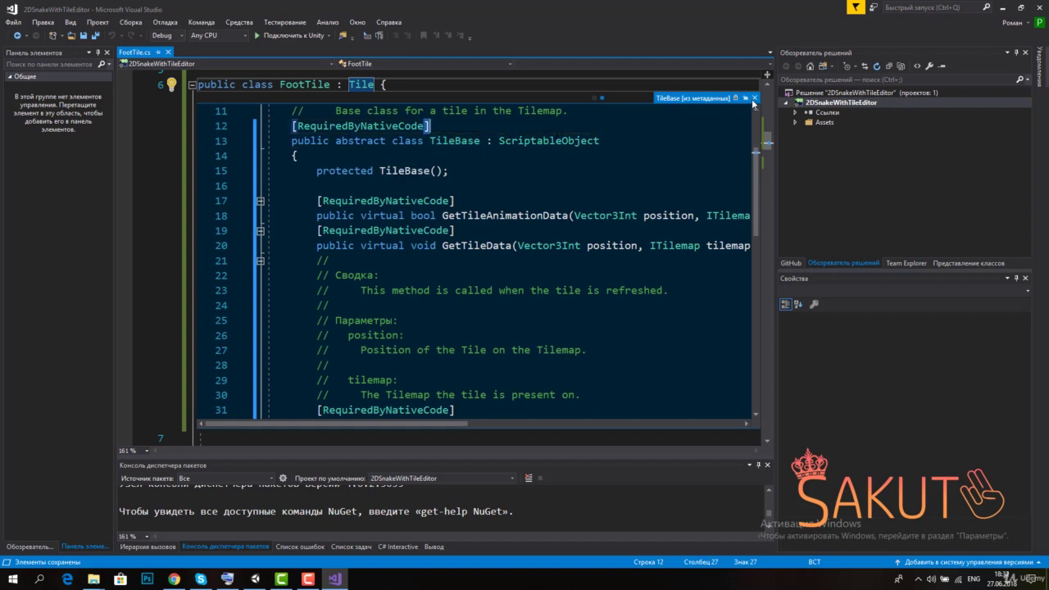
click(754, 97)
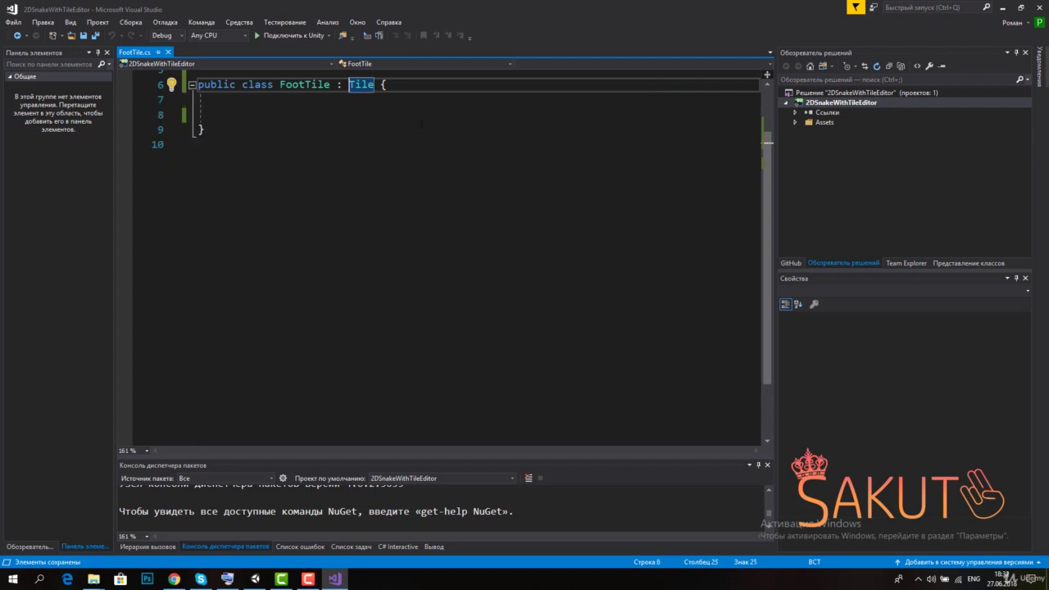
Move FootTile's opening brace onto its own line, leaving an empty class body.
key(Right)
key(Return)
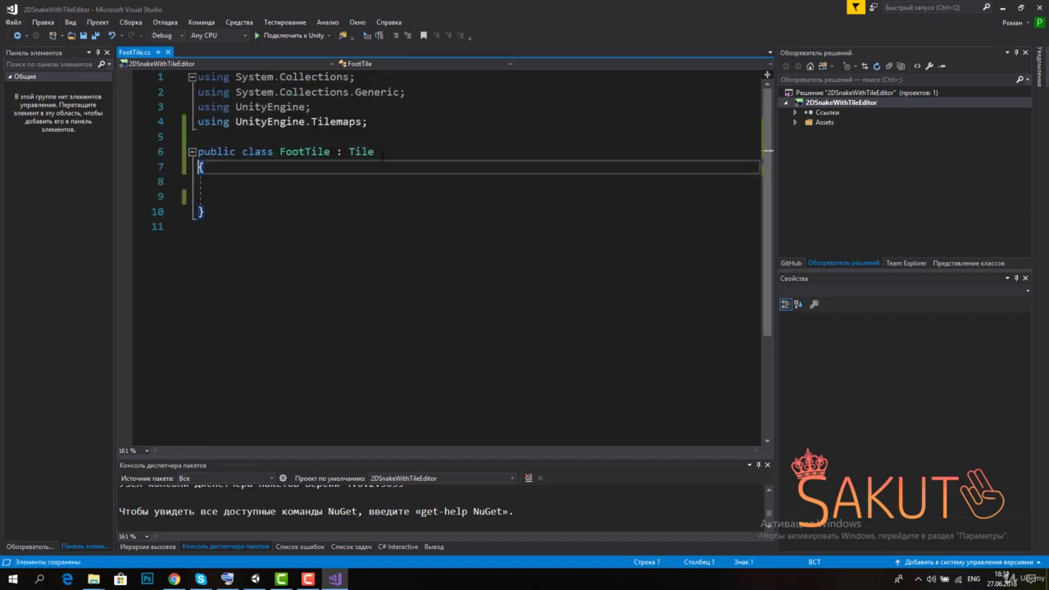
key(Down)
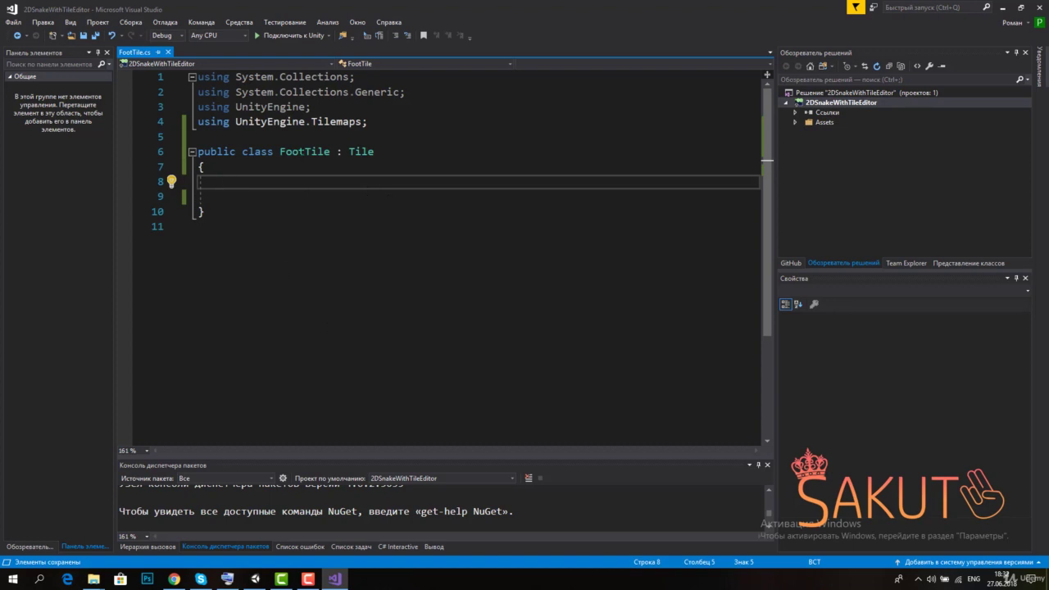
double_click(305, 152)
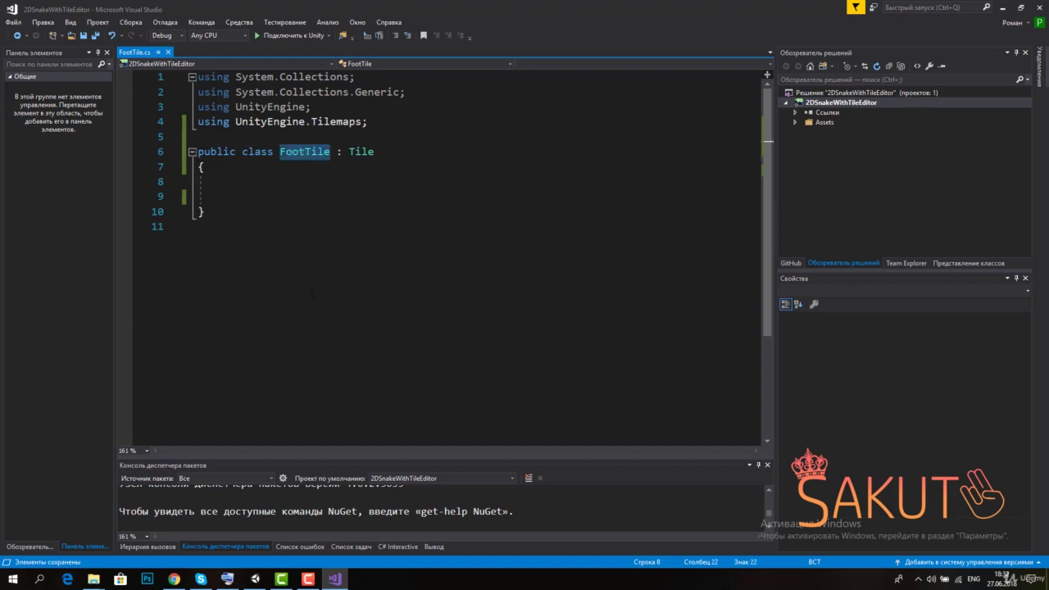
Add [CreateAssetMenu(menuName = "Tiles/Food")] above FootTile, save, and return to Unity.
click(378, 136)
key(Return)
text([)
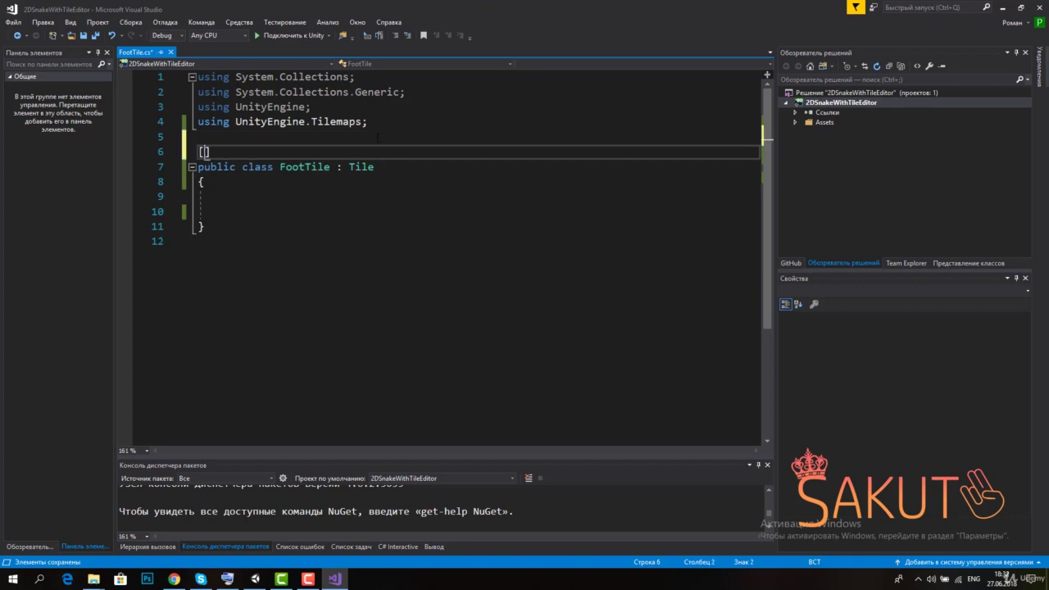
text(CreateAssetMenu)
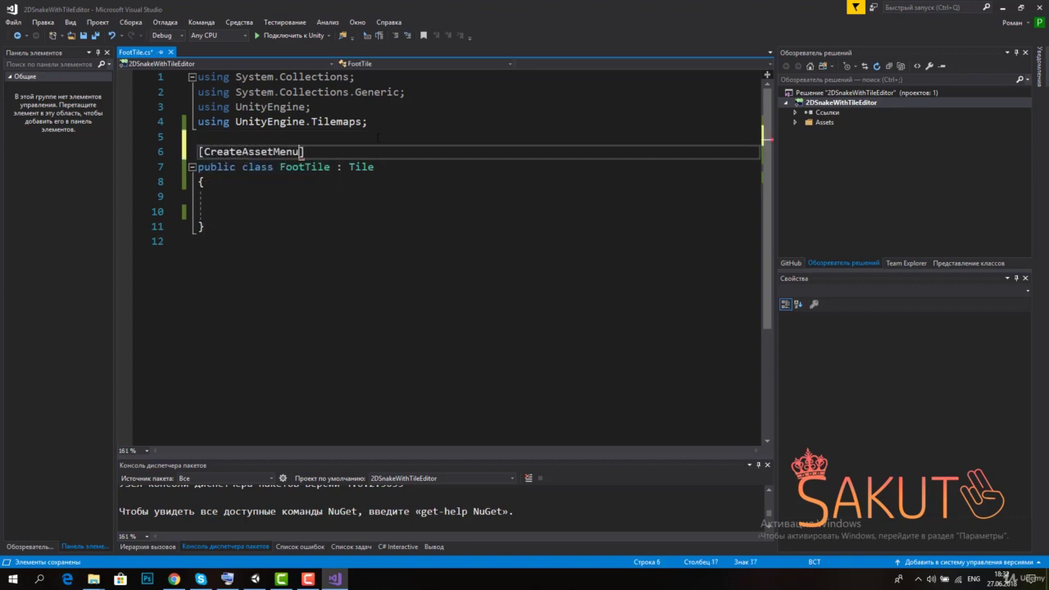
text(()
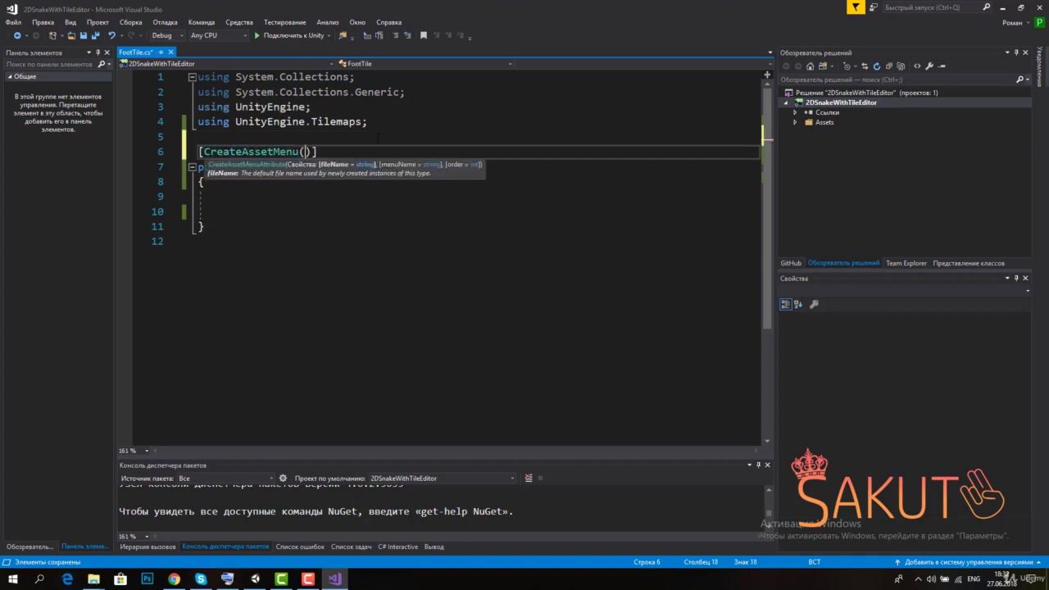
text(me)
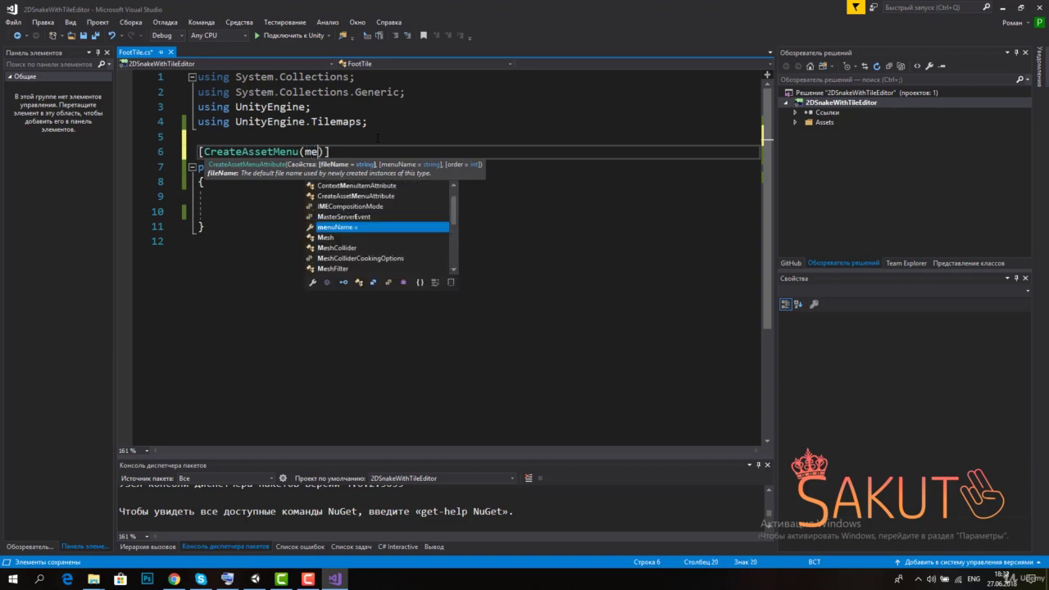
key(Tab)
text(")
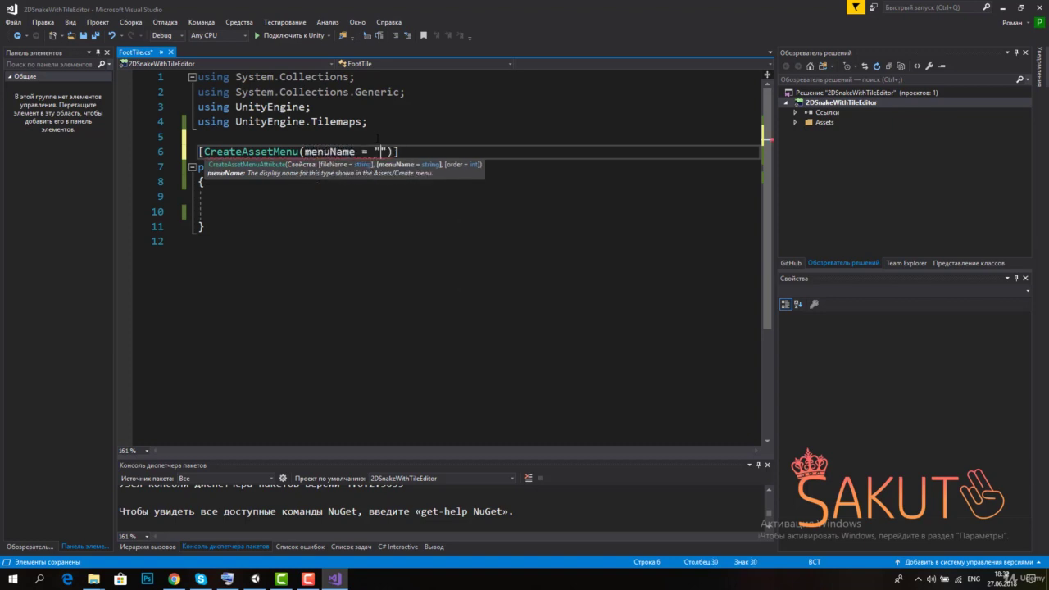
text(Tile)
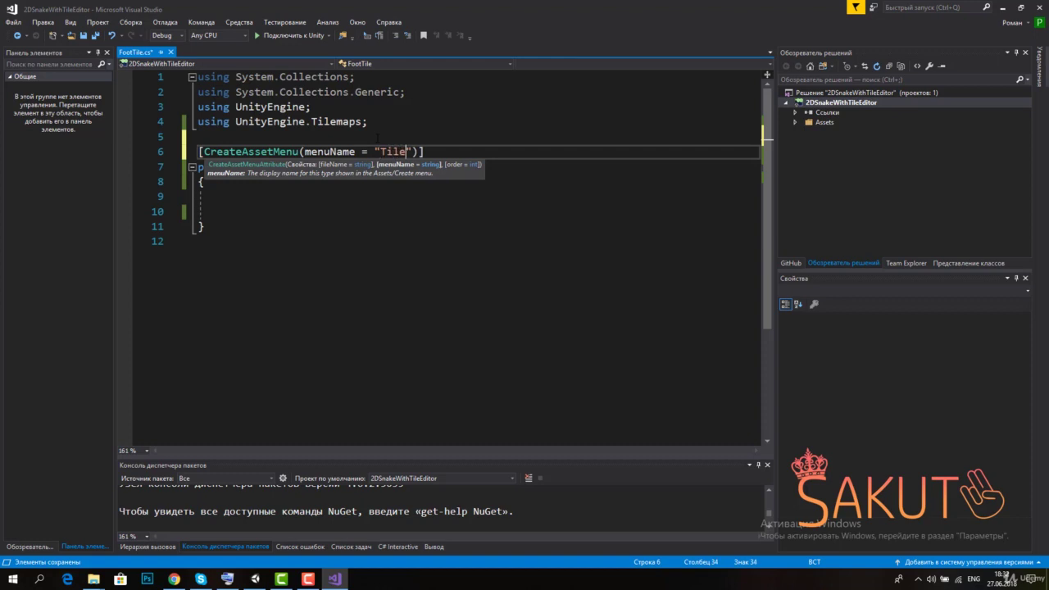
text(s/)
text(Food)
key(ctrl+s)
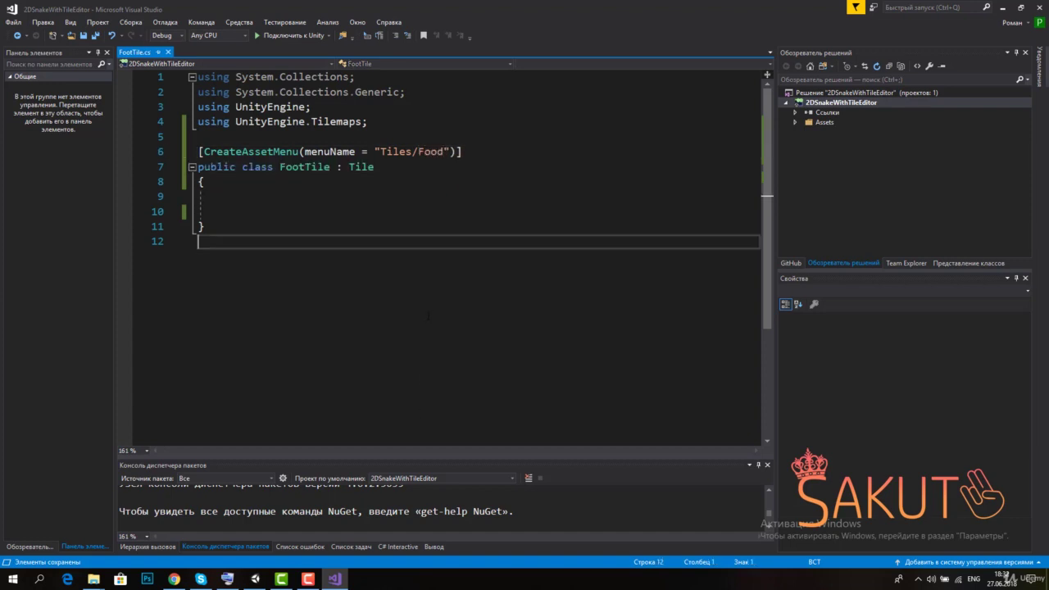
click(255, 579)
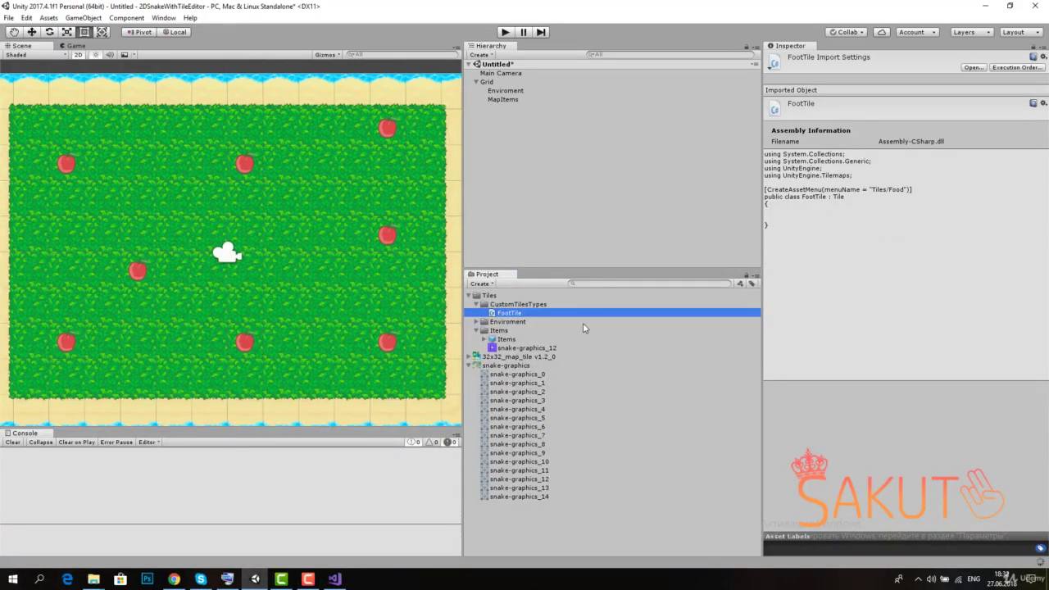
Create a Food tile in the Items folder via Create > Tiles > Food, keeping the name New Foot Tile.
right_click(495, 330)
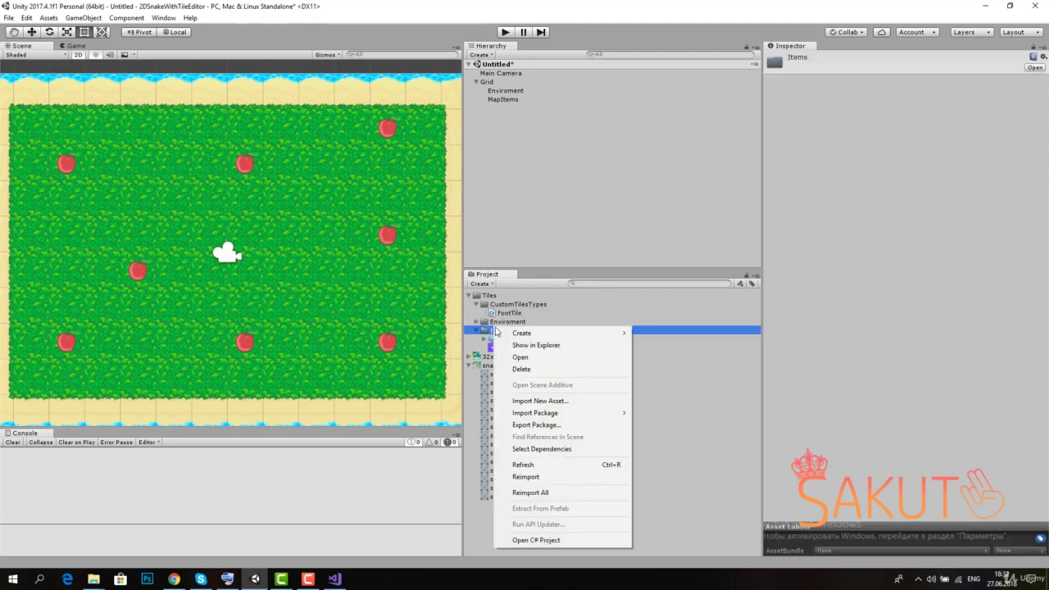
mouse_move(504, 336)
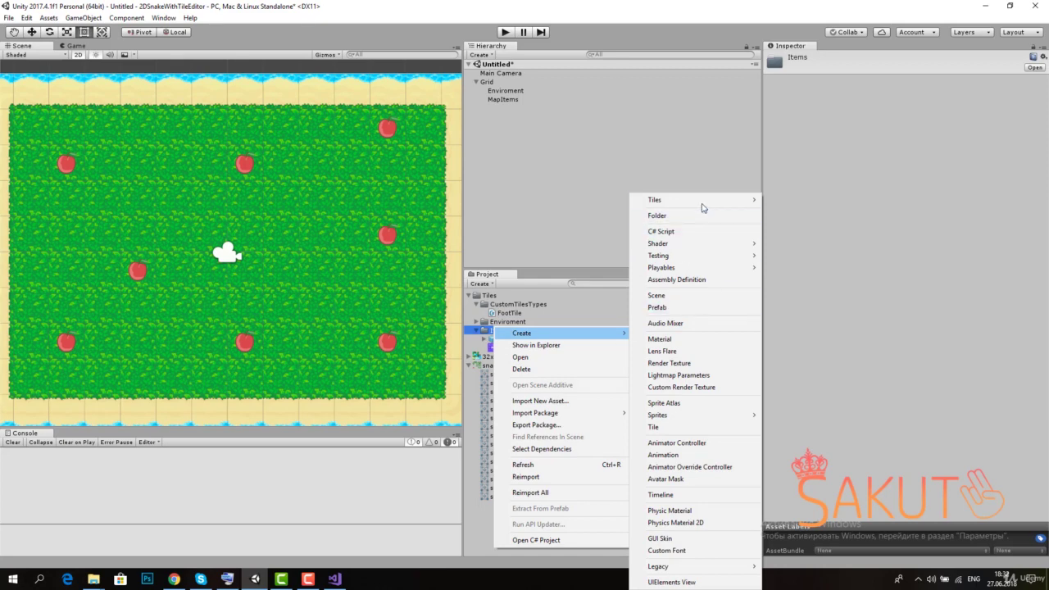
mouse_move(703, 202)
click(778, 202)
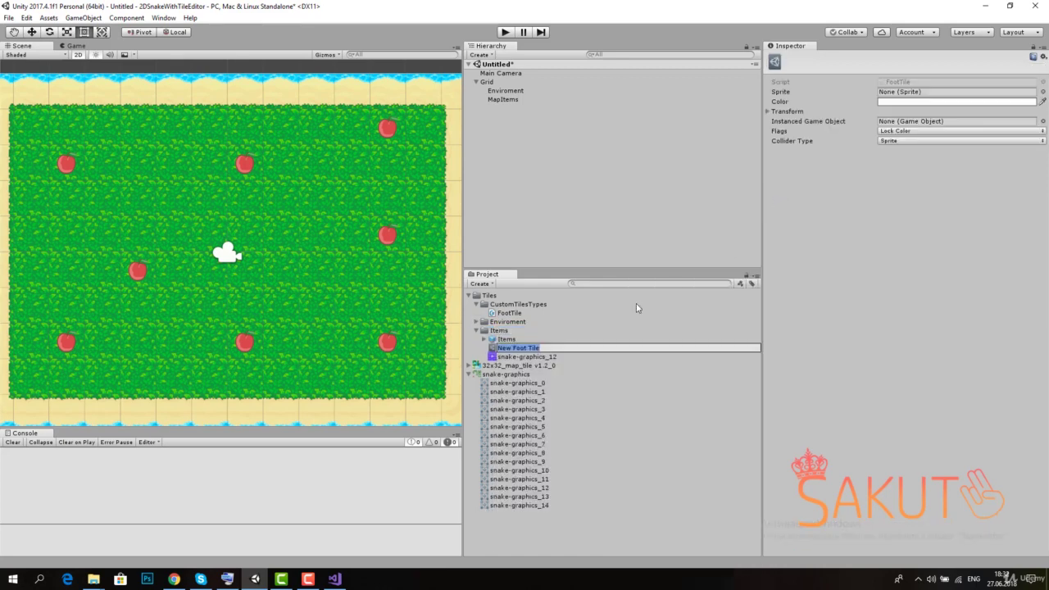
key(Return)
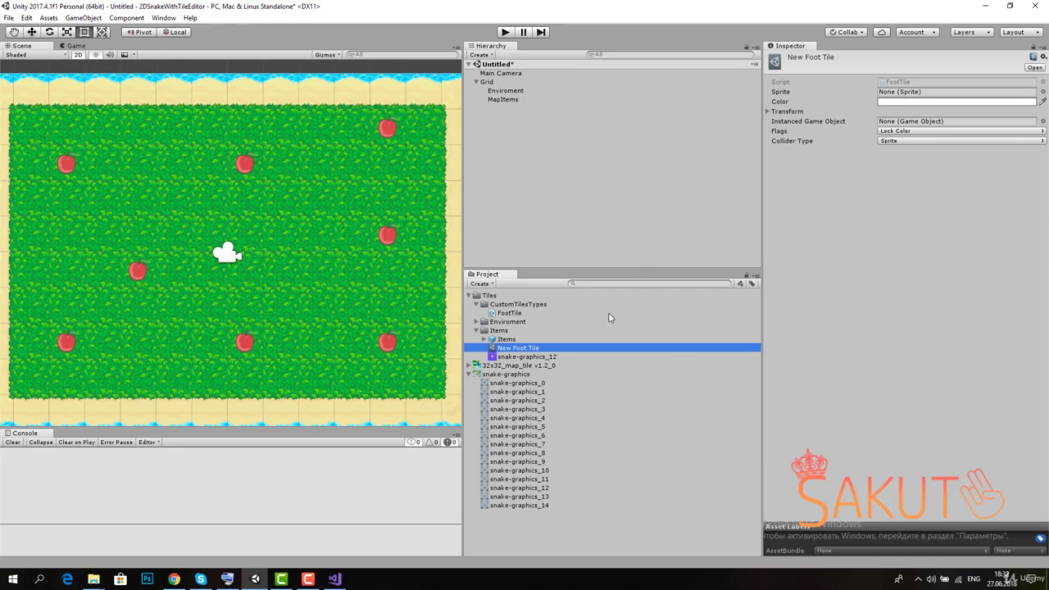
Assign the 32x32_map_tile v1.2_0_3 sprite to New Foot Tile and open the Tile Palette window.
click(1042, 92)
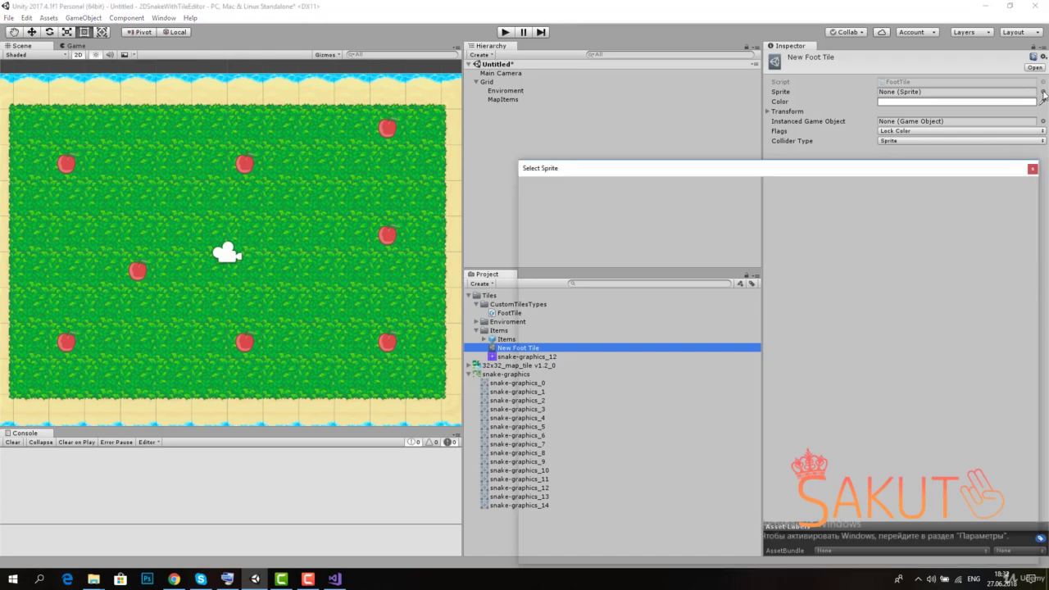
double_click(589, 233)
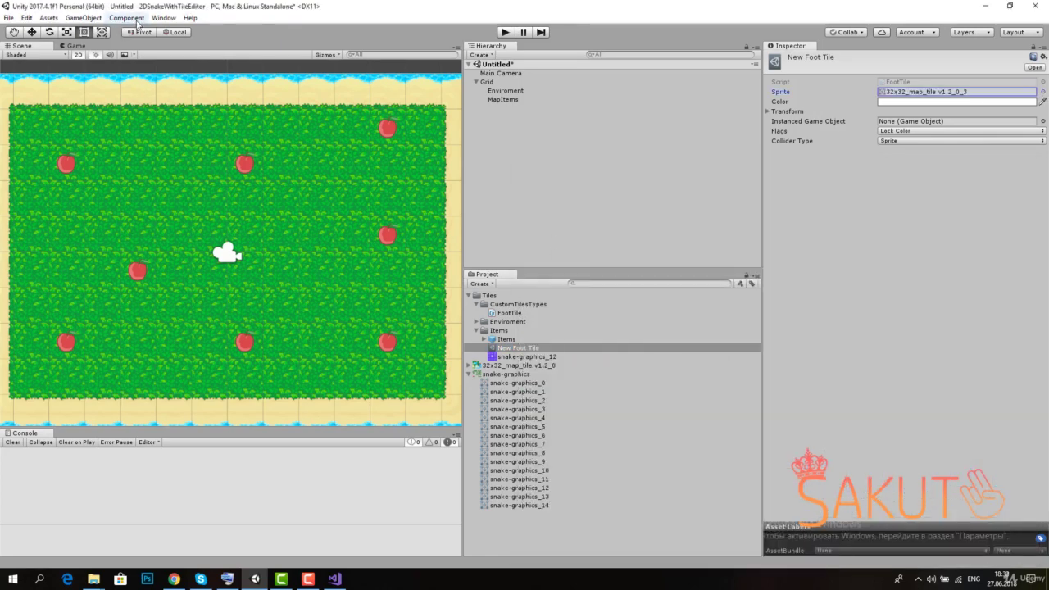
click(163, 19)
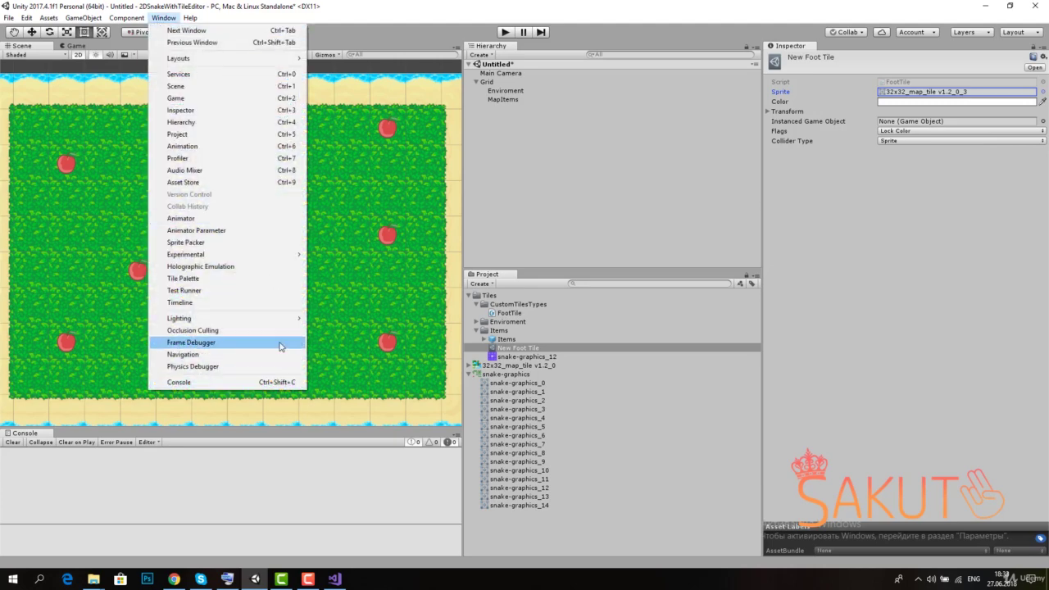
click(281, 279)
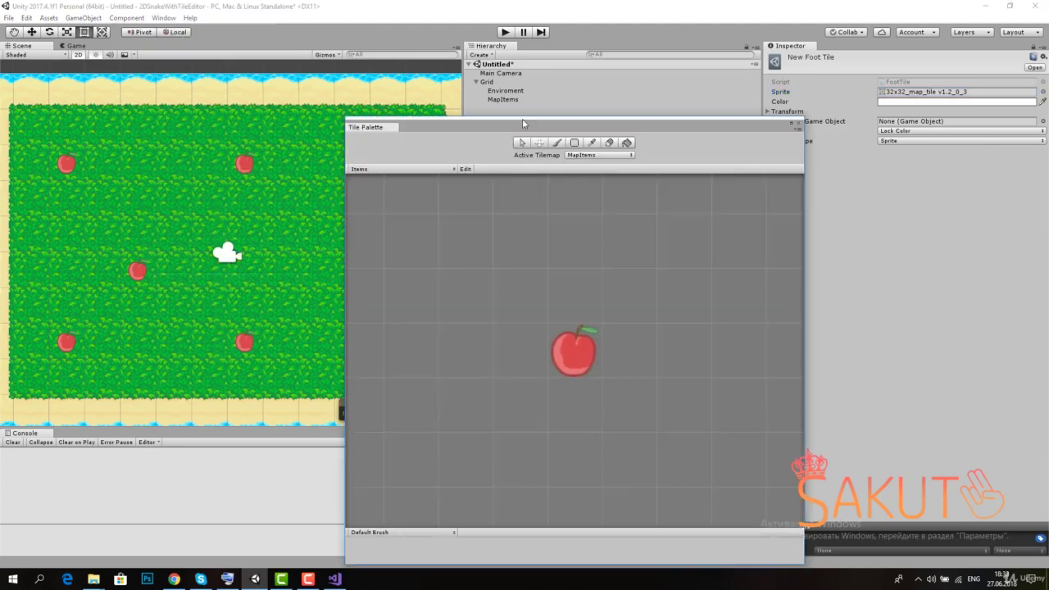
mouse_move(526, 123)
mouse_down()
mouse_move(312, 402)
mouse_move(797, 168)
mouse_up()
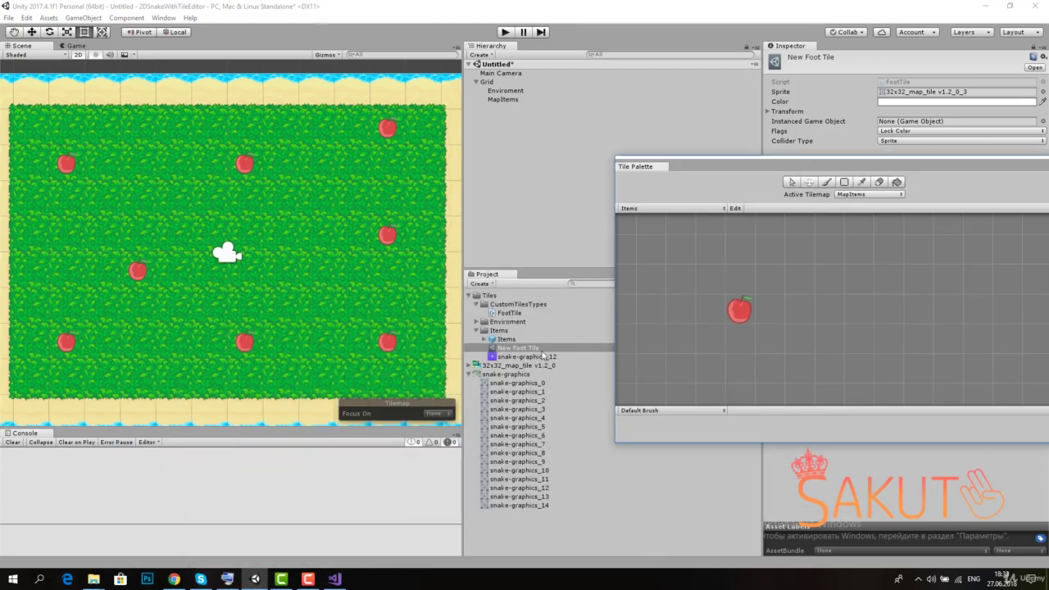
Drag New Foot Tile into the Items palette beside the apple tile and enlarge the palette window.
drag(544, 354, 776, 308)
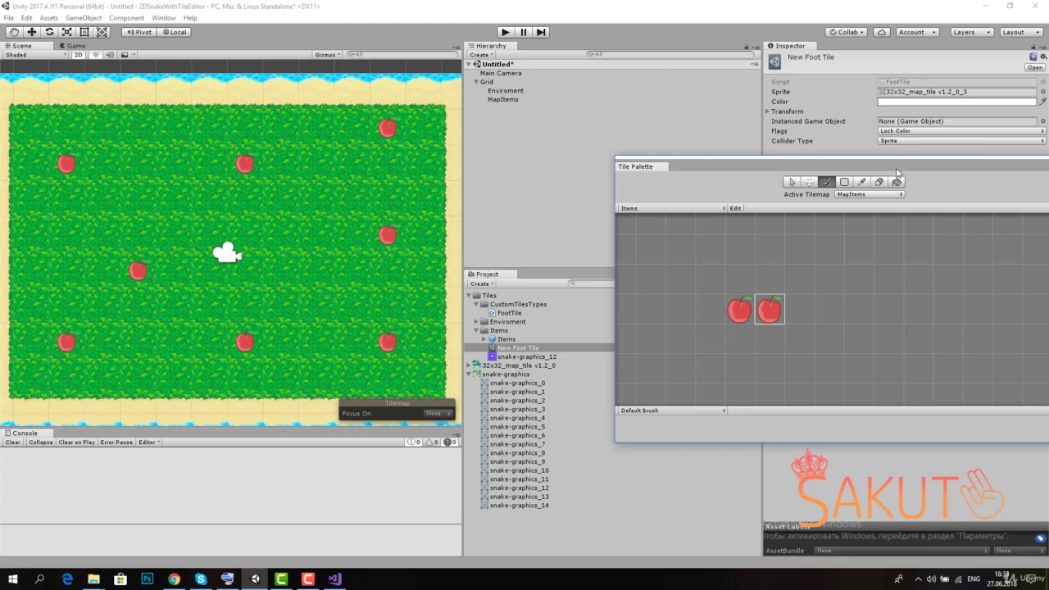
mouse_move(898, 170)
mouse_down()
mouse_move(657, 364)
mouse_move(750, 402)
mouse_up()
click(592, 356)
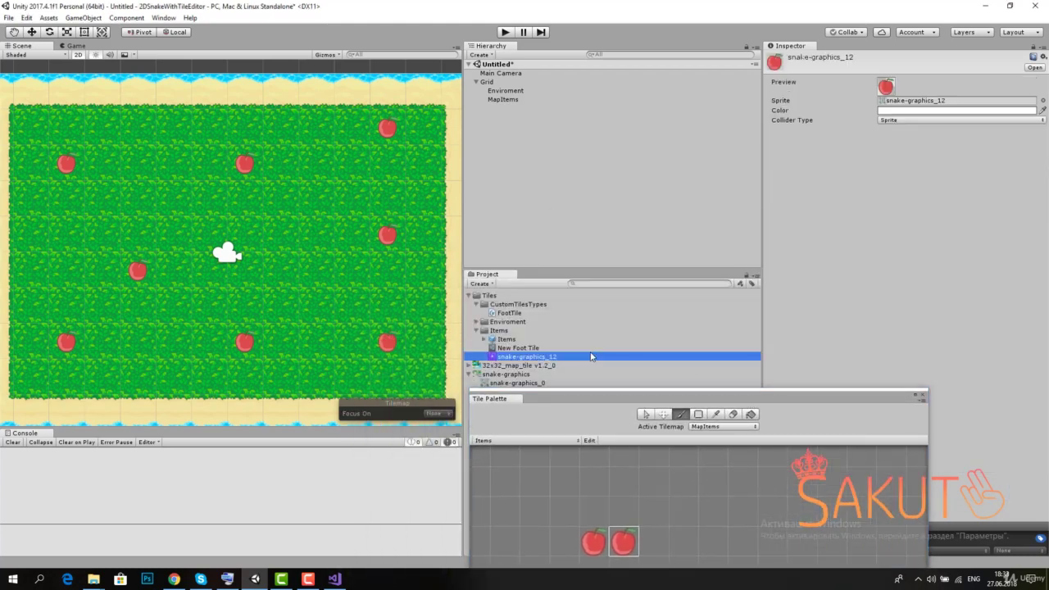
click(586, 347)
click(1042, 91)
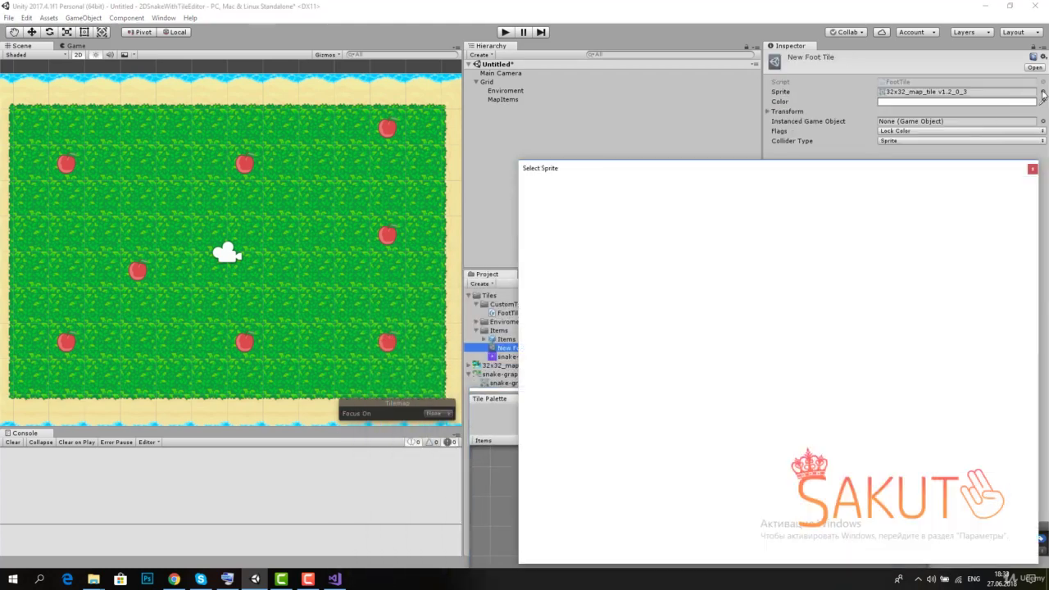
double_click(613, 259)
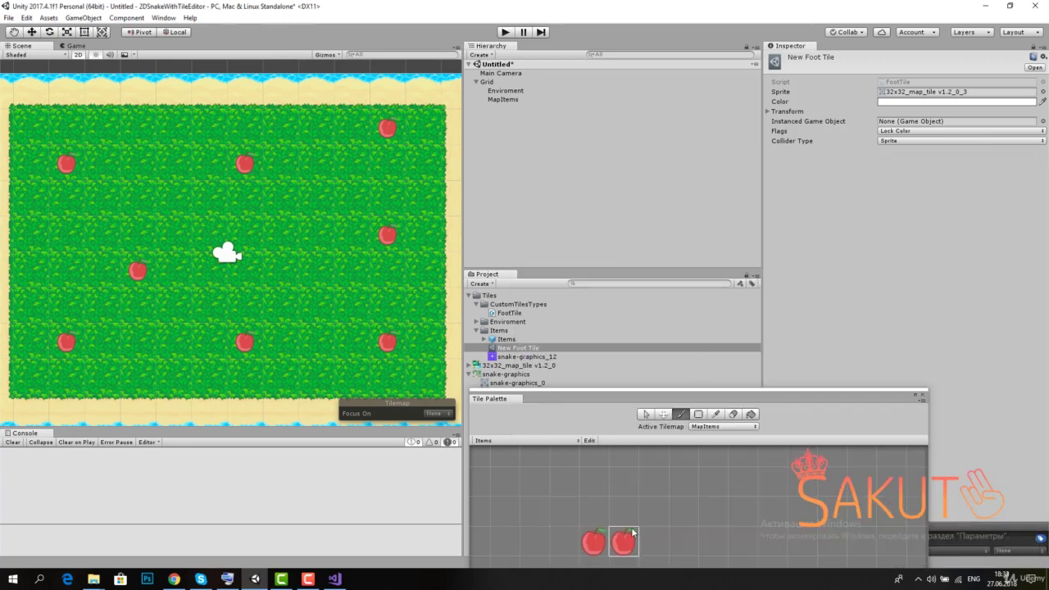
mouse_move(672, 393)
mouse_down()
mouse_move(671, 382)
mouse_move(805, 285)
mouse_up()
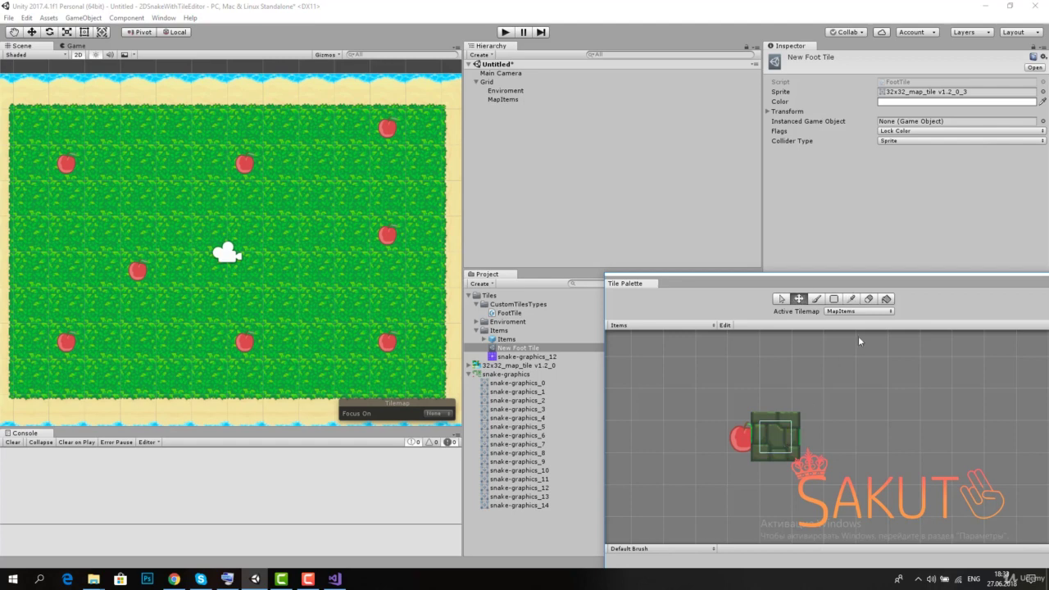
Erase New Foot Tile from the Items palette with the Eraser tool and close the Tile Palette.
click(873, 300)
click(783, 300)
click(799, 300)
click(715, 330)
click(732, 347)
click(868, 298)
click(778, 439)
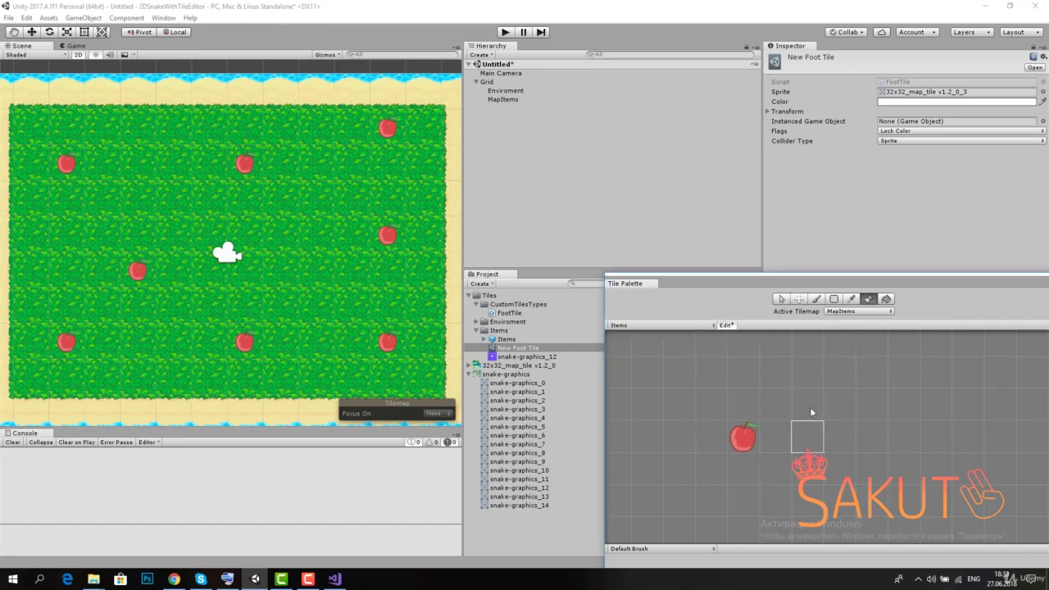
click(781, 299)
mouse_move(721, 283)
mouse_down()
mouse_move(493, 267)
mouse_move(492, 250)
mouse_up()
click(836, 251)
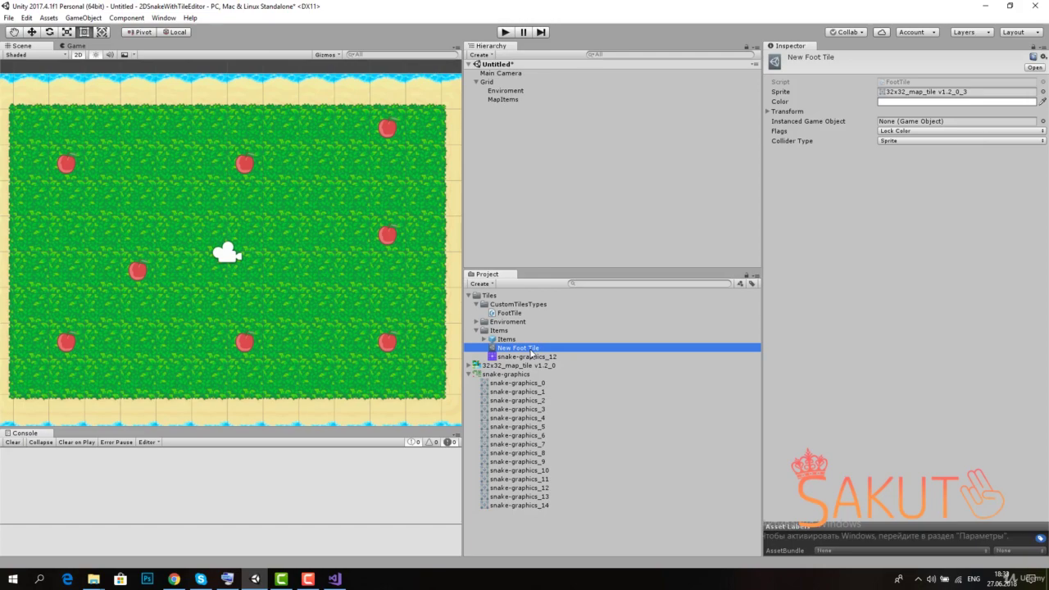
Delete the New Foot Tile asset and go back to FootTile.cs in Visual Studio.
key(Delete)
key(Return)
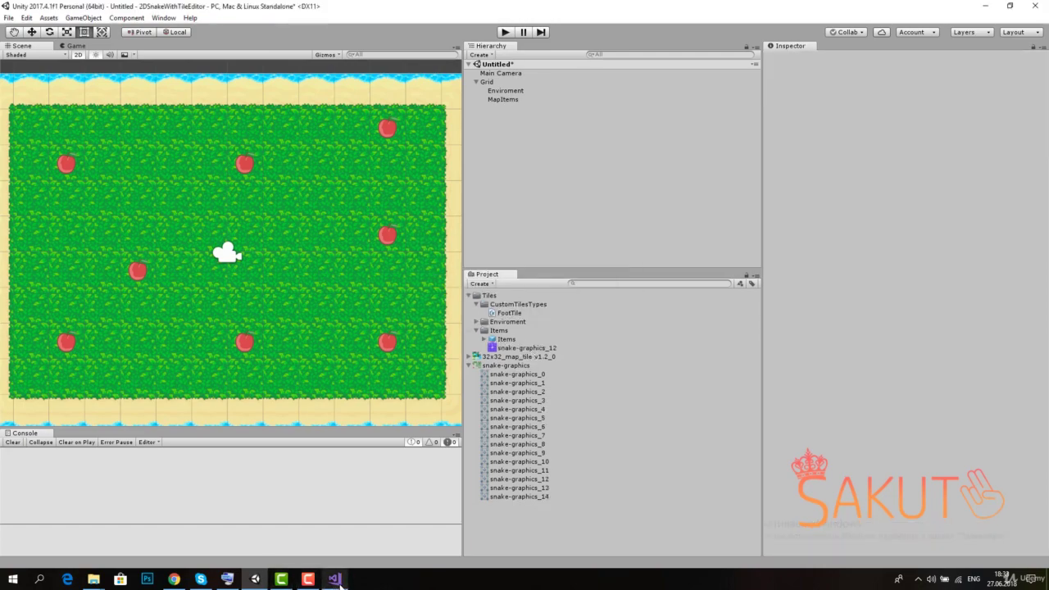
click(335, 579)
key(Up)
key(Up)
key(Up)
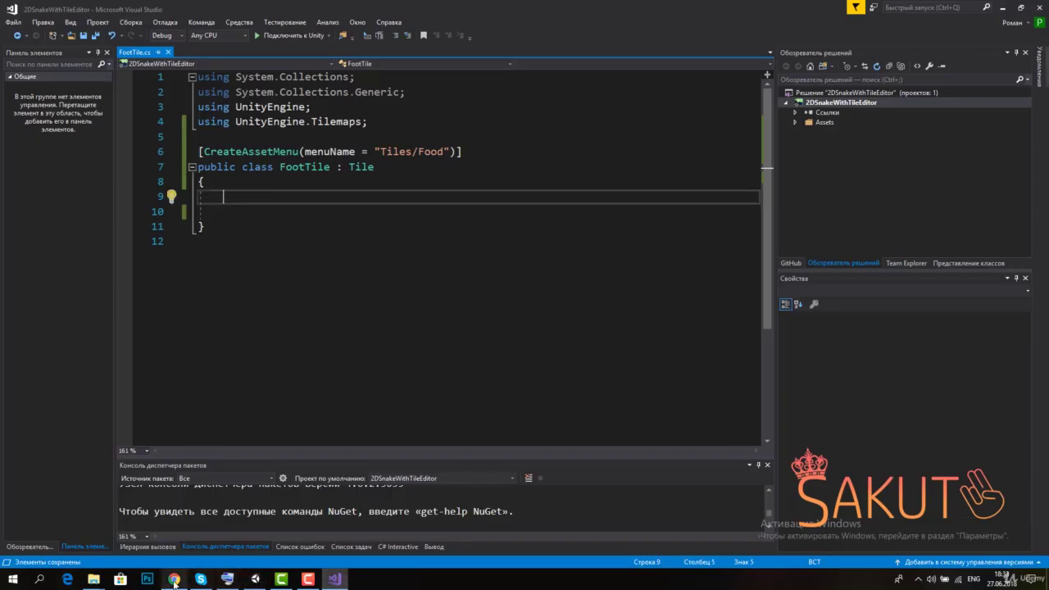
click(174, 579)
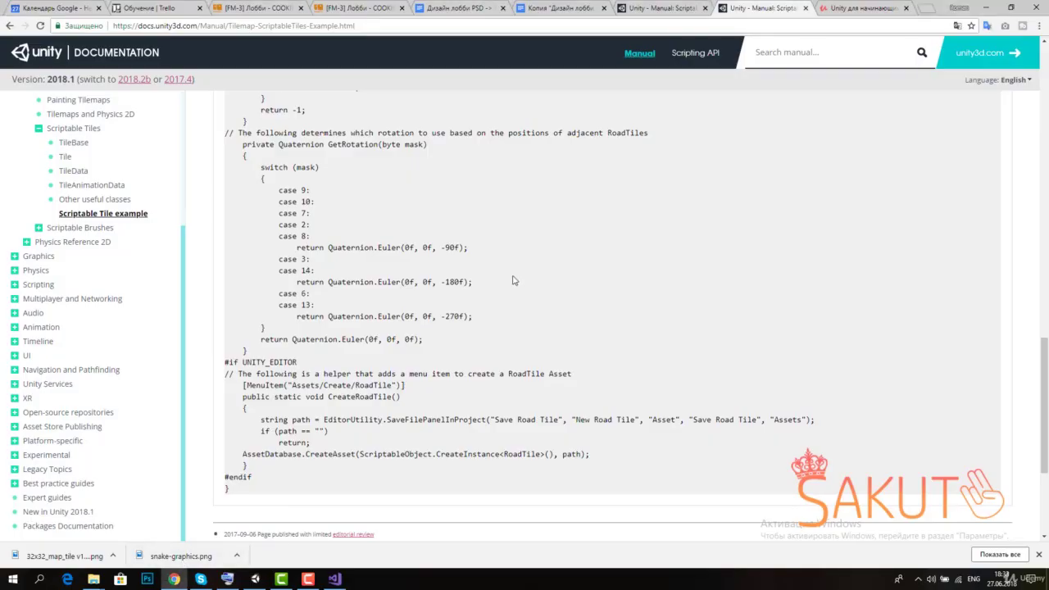
scroll(400, 315, down, 1)
scroll(350, 374, up, 5)
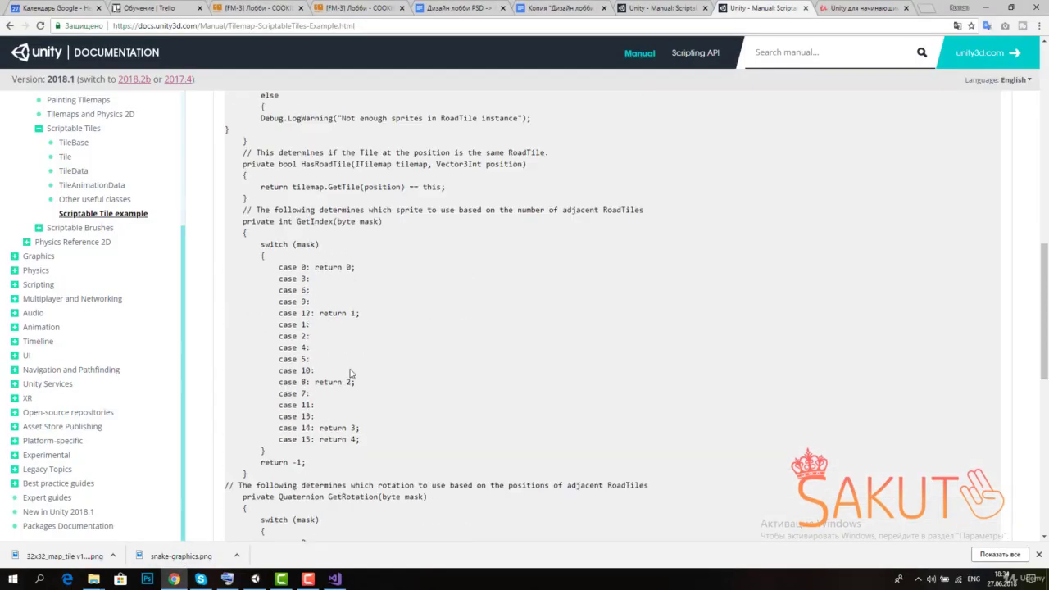
scroll(350, 374, up, 15)
scroll(350, 374, down, 10)
scroll(350, 374, down, 10)
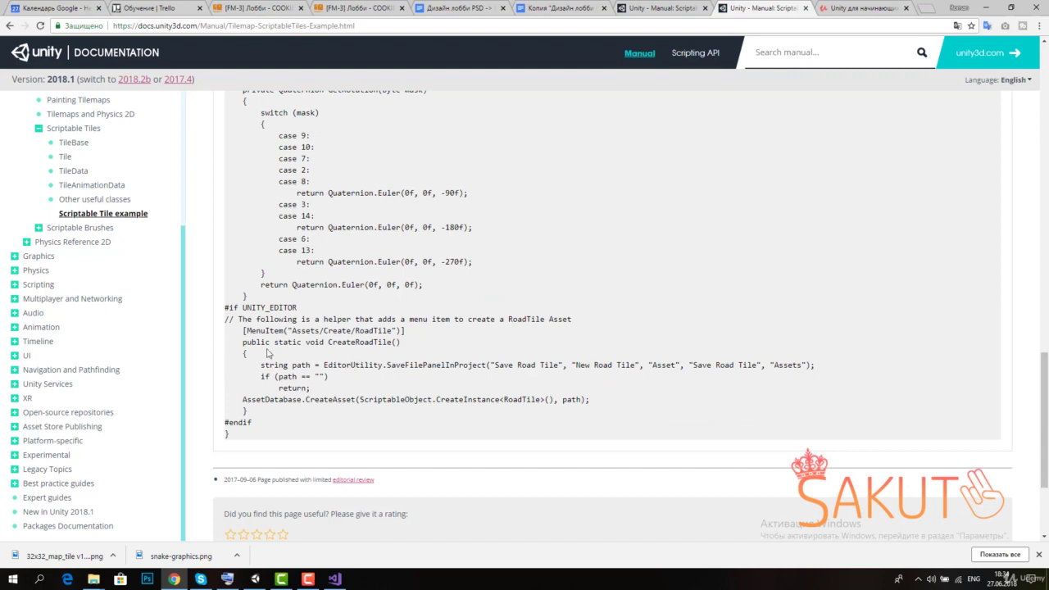
drag(227, 309, 274, 422)
click(282, 420)
drag(390, 415, 246, 94)
click(276, 352)
drag(252, 363, 602, 407)
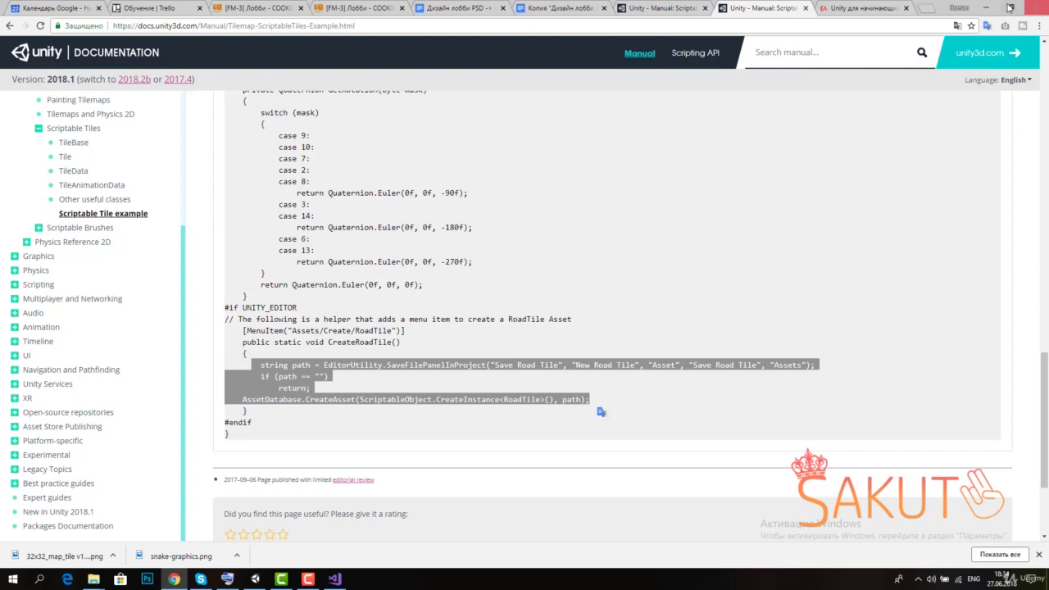
click(984, 8)
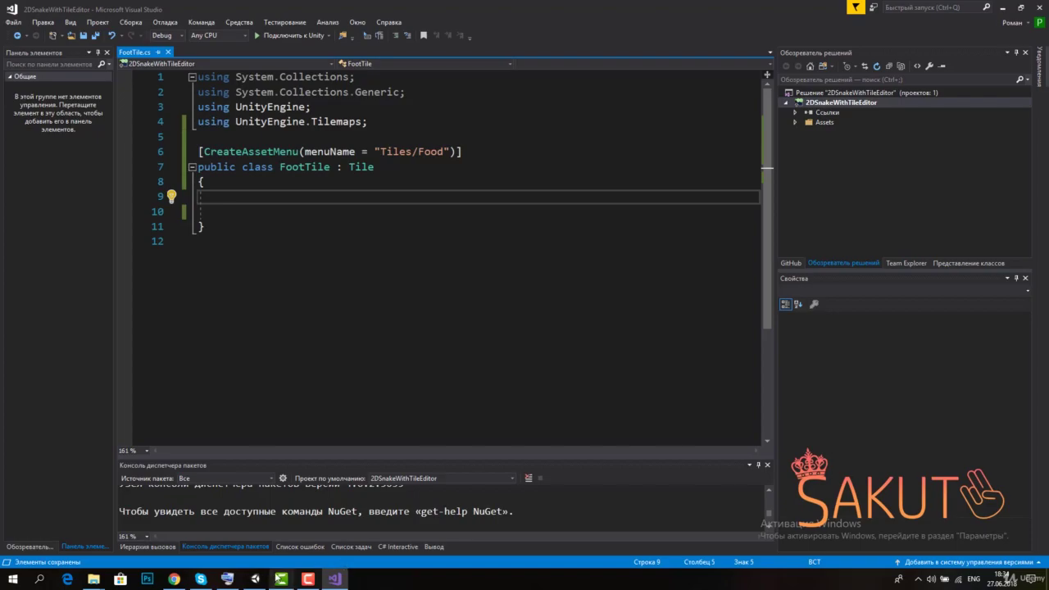
click(259, 579)
right_click(501, 338)
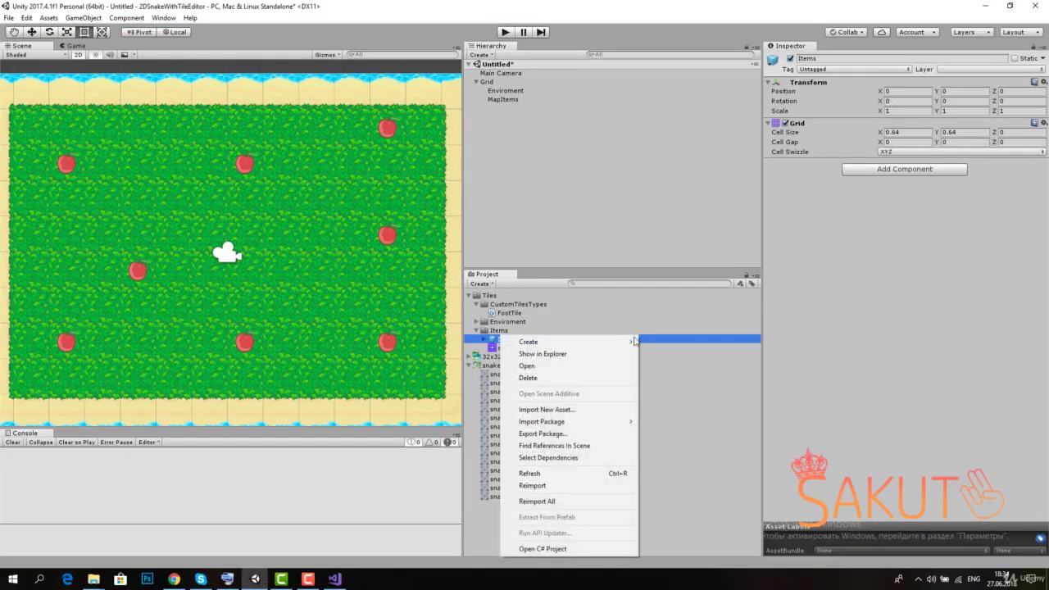
mouse_move(631, 347)
click(51, 18)
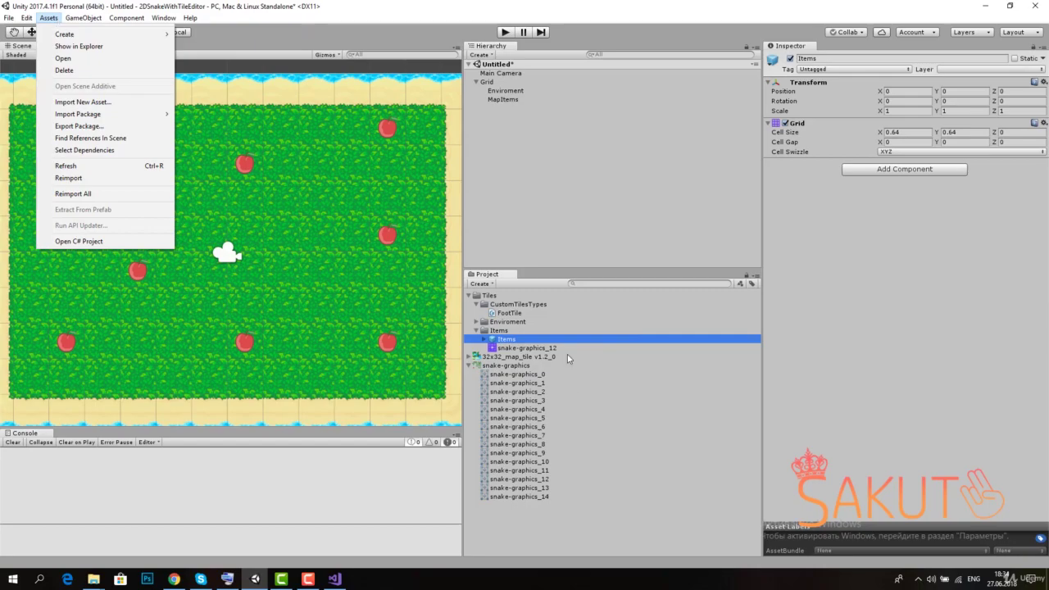
click(334, 579)
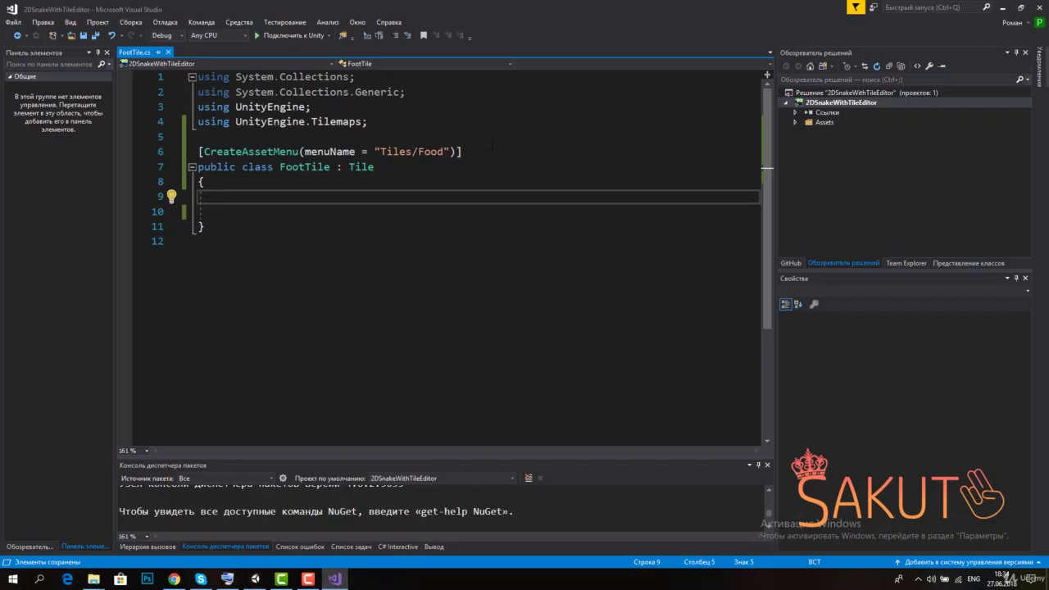
drag(492, 151, 197, 151)
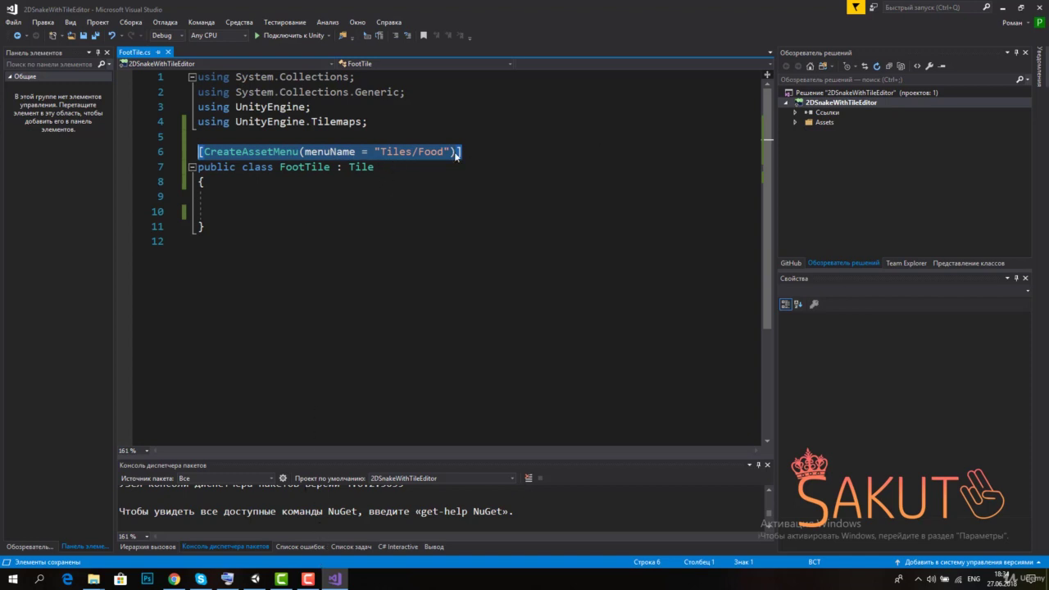
double_click(403, 156)
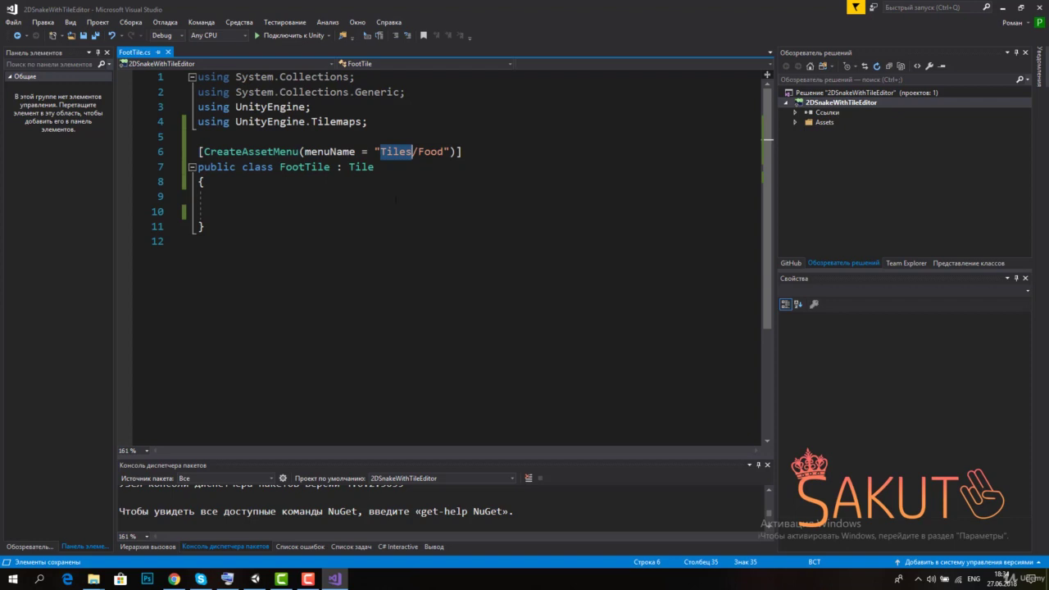
click(308, 578)
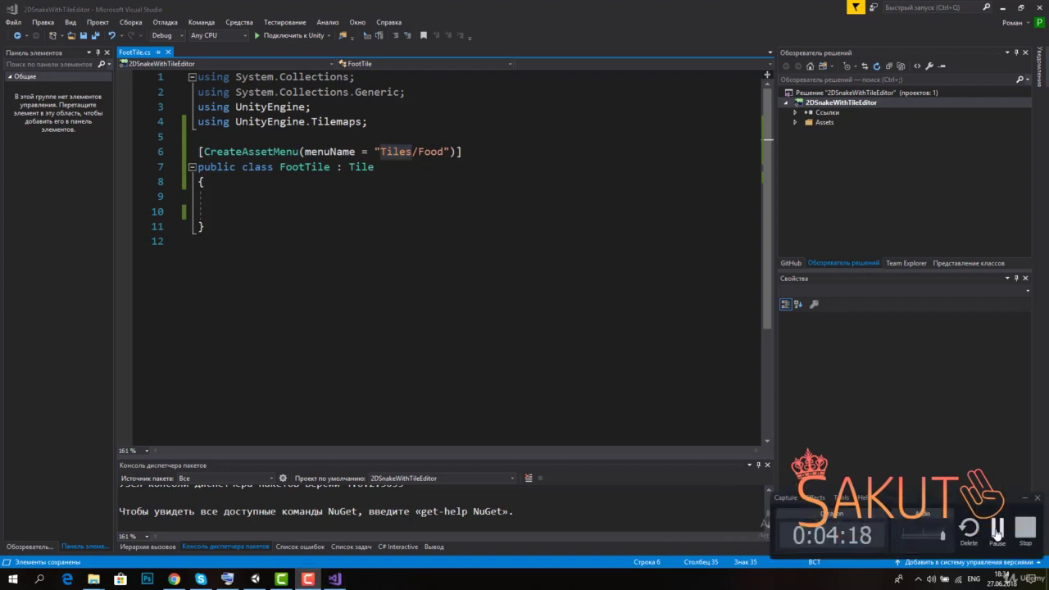
click(996, 531)
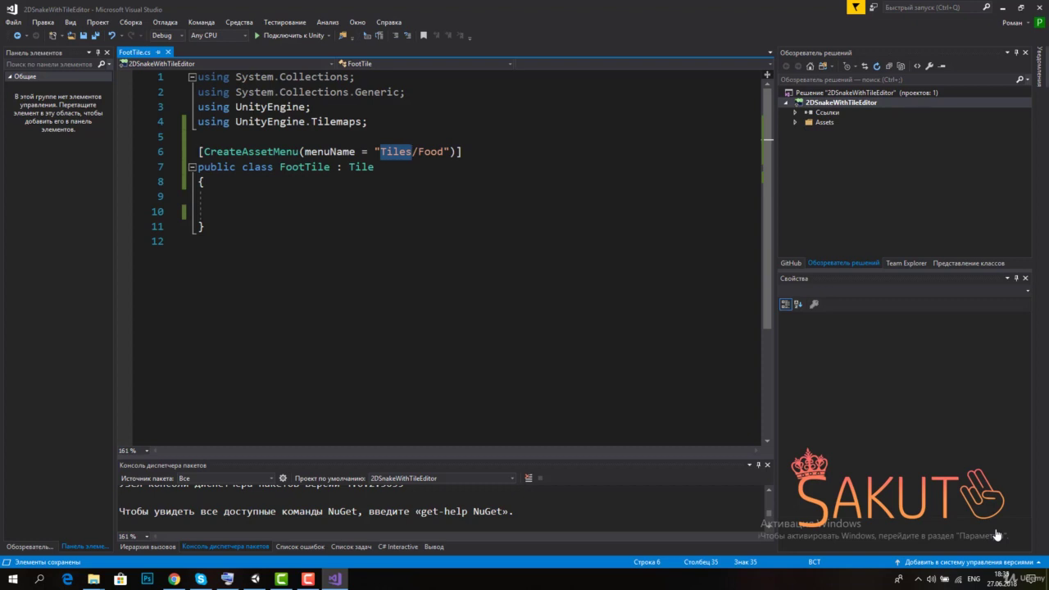
click(388, 212)
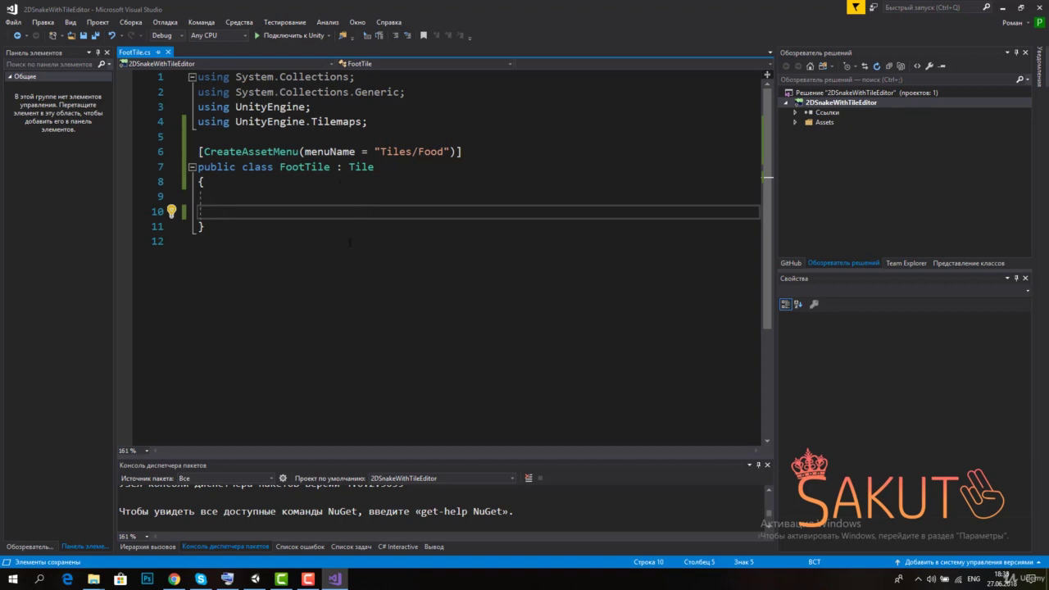
text(private)
key(Return)
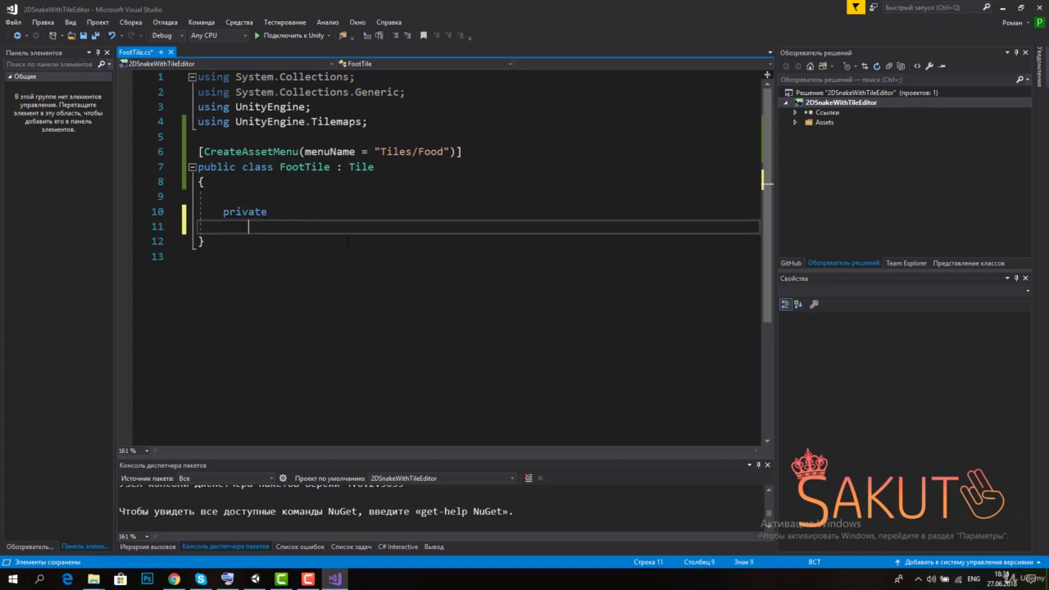
key(BackSpace)
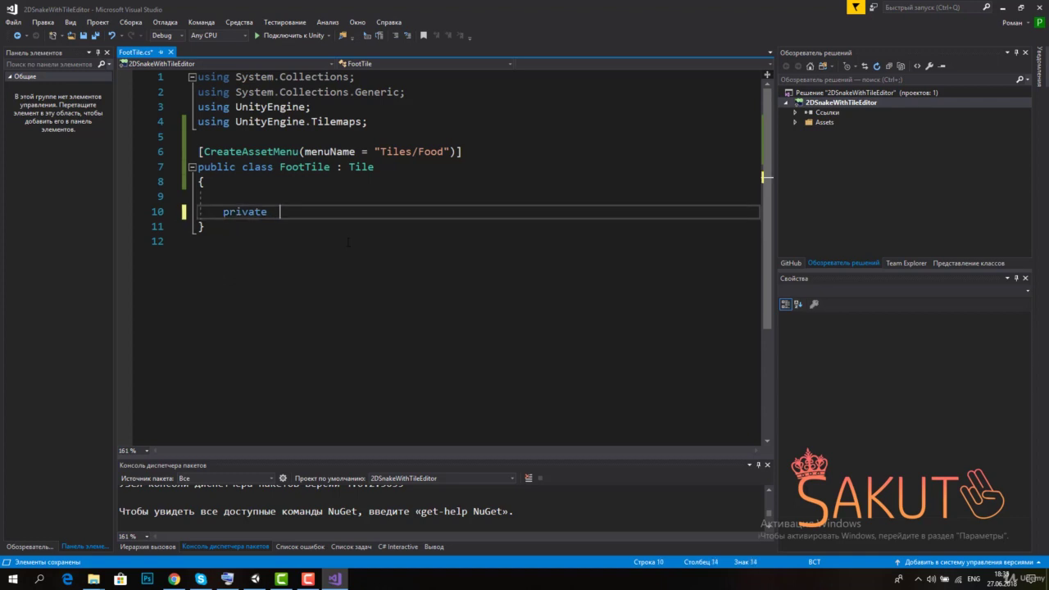
key(ctrl+BackSpace)
text(private ov)
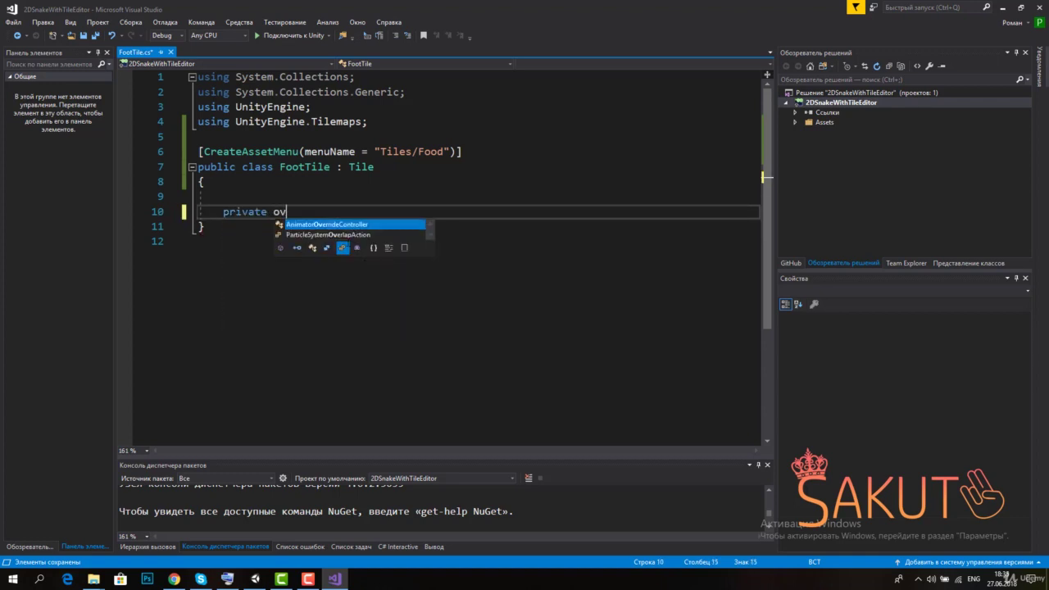
key(ctrl+z)
key(BackSpace)
key(BackSpace)
text(vo)
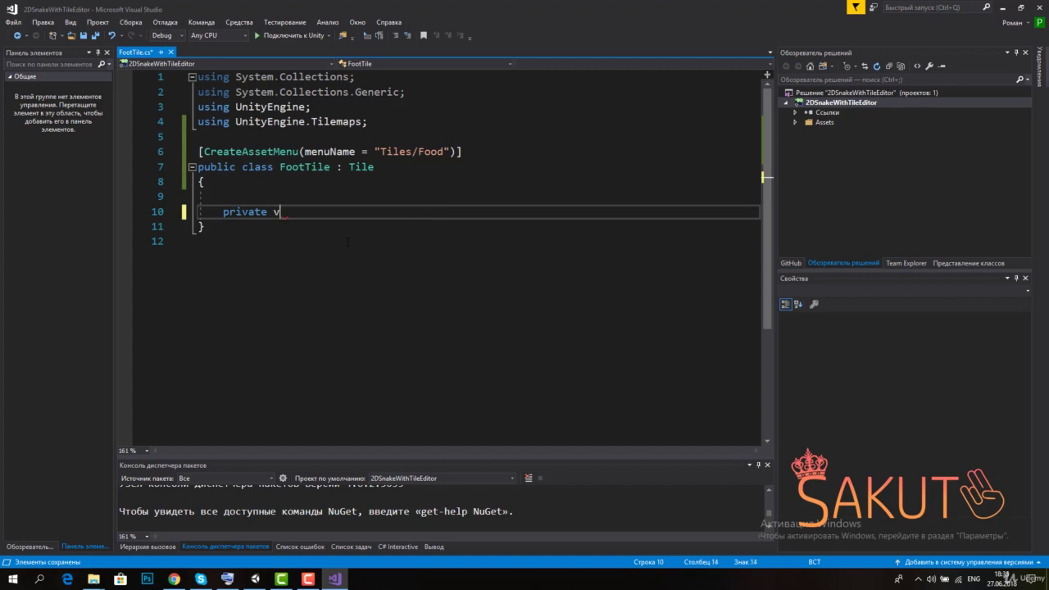
text(id o)
key(BackSpace)
key(BackSpace)
key(BackSpace)
key(BackSpace)
key(BackSpace)
key(BackSpace)
text(ov)
key(BackSpace)
key(BackSpace)
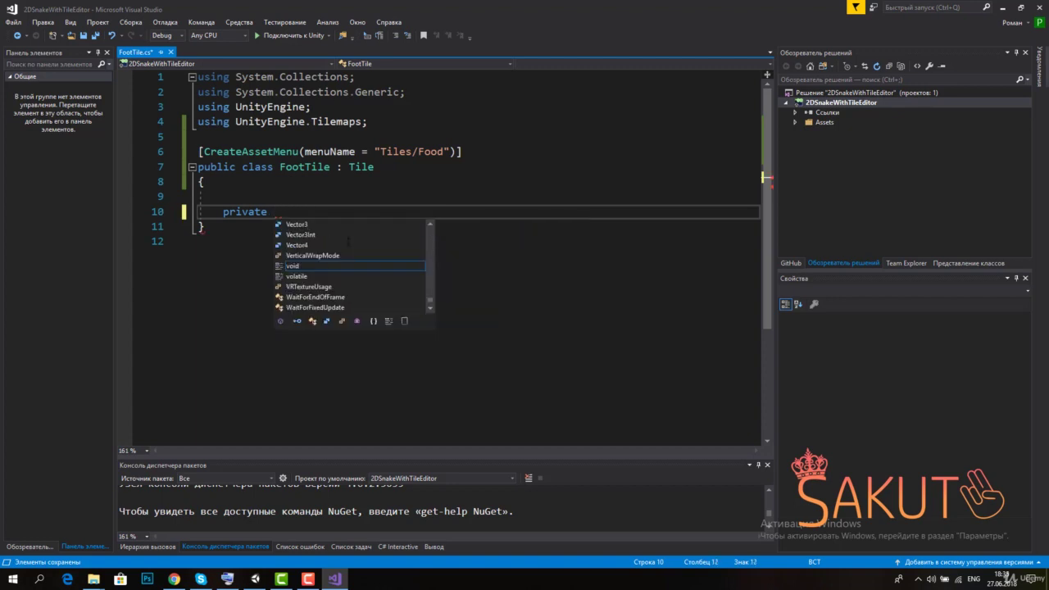
key(BackSpace)
key(BackSpace)
key(BackSpace)
key(BackSpace)
key(BackSpace)
key(BackSpace)
text(rote)
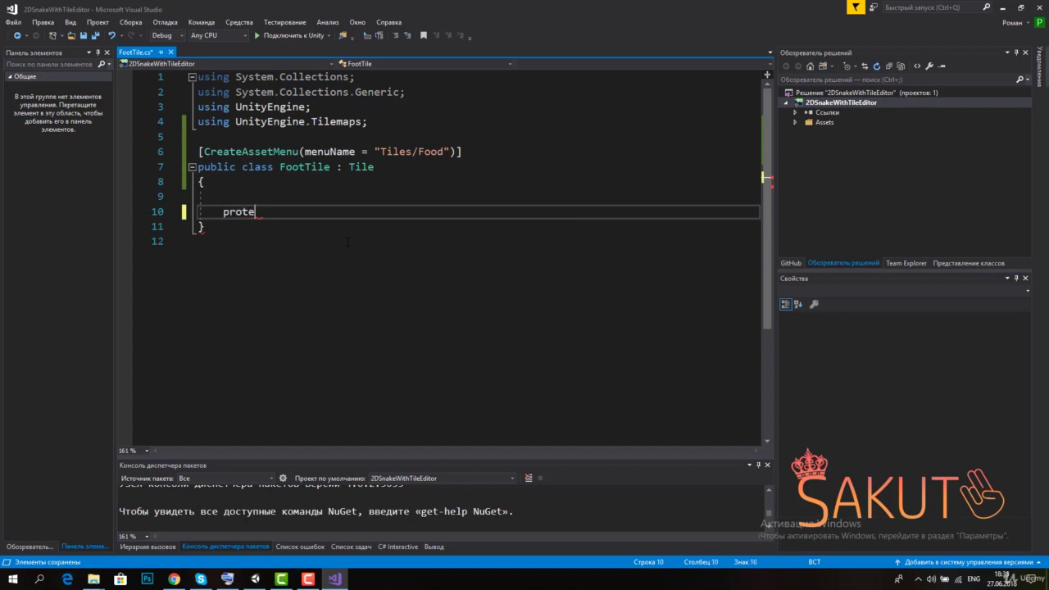
text(cted override)
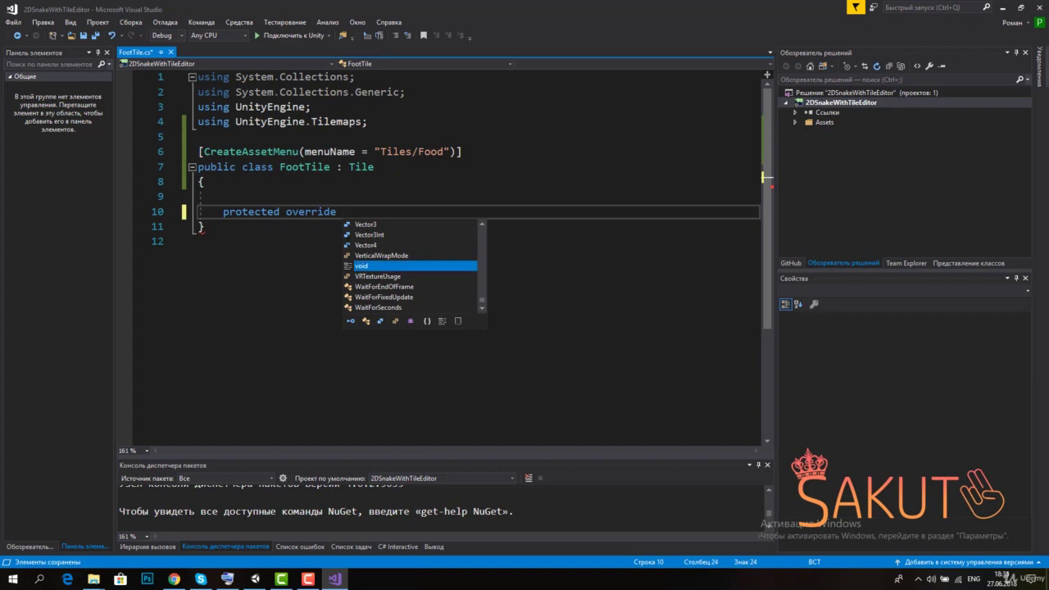
key(Page_Up)
key(Page_Up)
key(Escape)
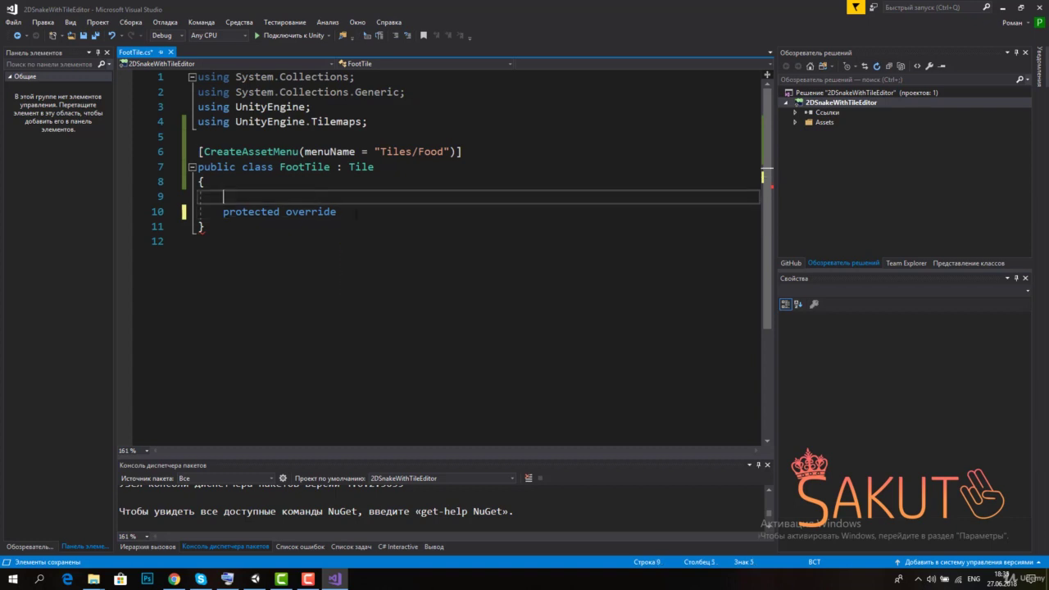
key(shift+Home)
key(shift+Home)
key(BackSpace)
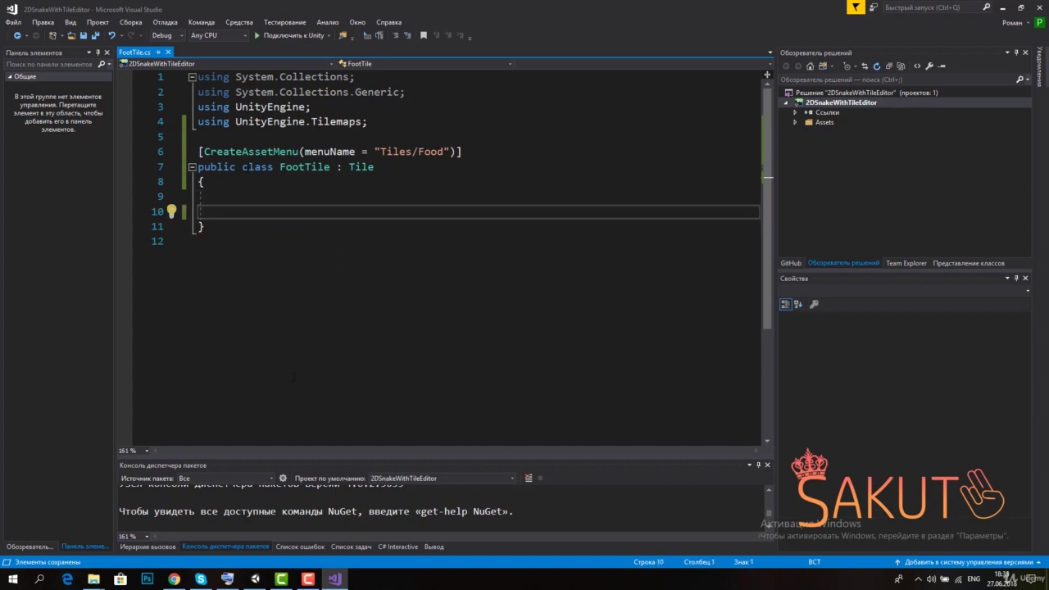
Study the RoadTile example's GetTileData method and its location and tilemap parameters.
click(174, 579)
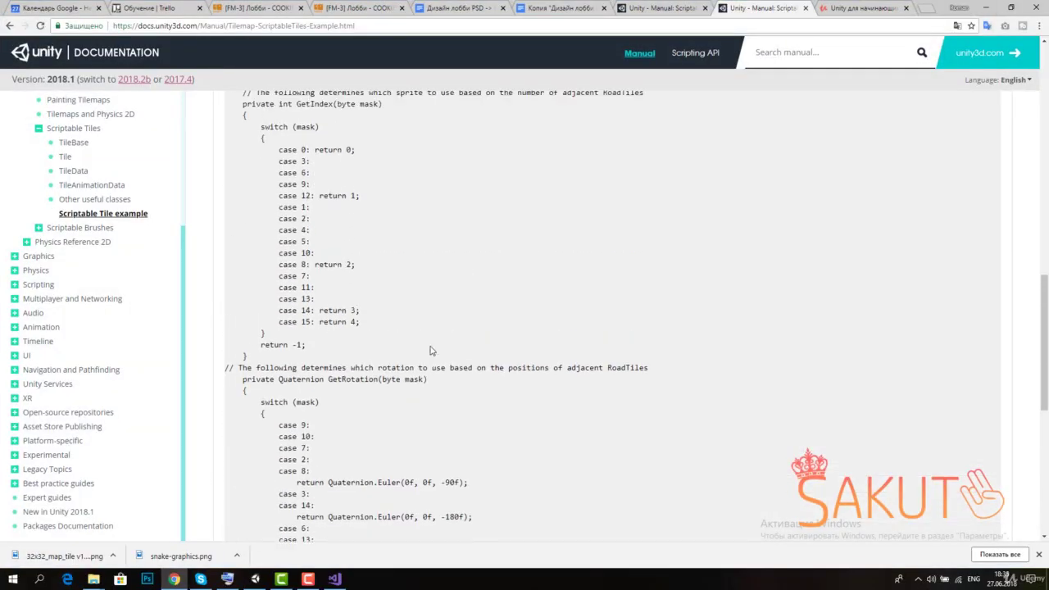
scroll(432, 350, up, 4)
scroll(410, 344, up, 2)
scroll(393, 337, up, 1)
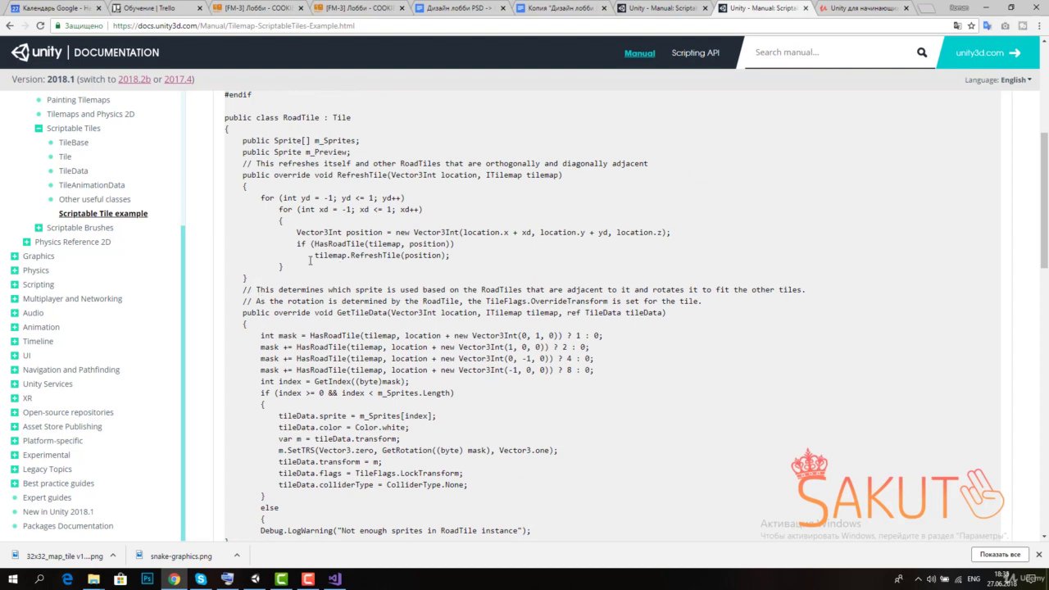
scroll(311, 265, down, 1)
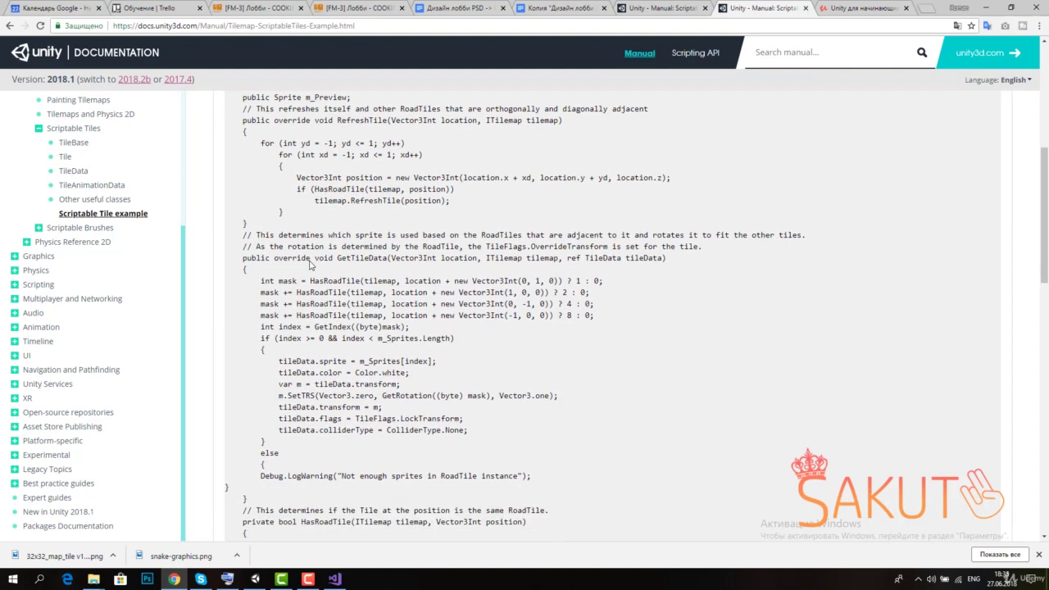
double_click(356, 257)
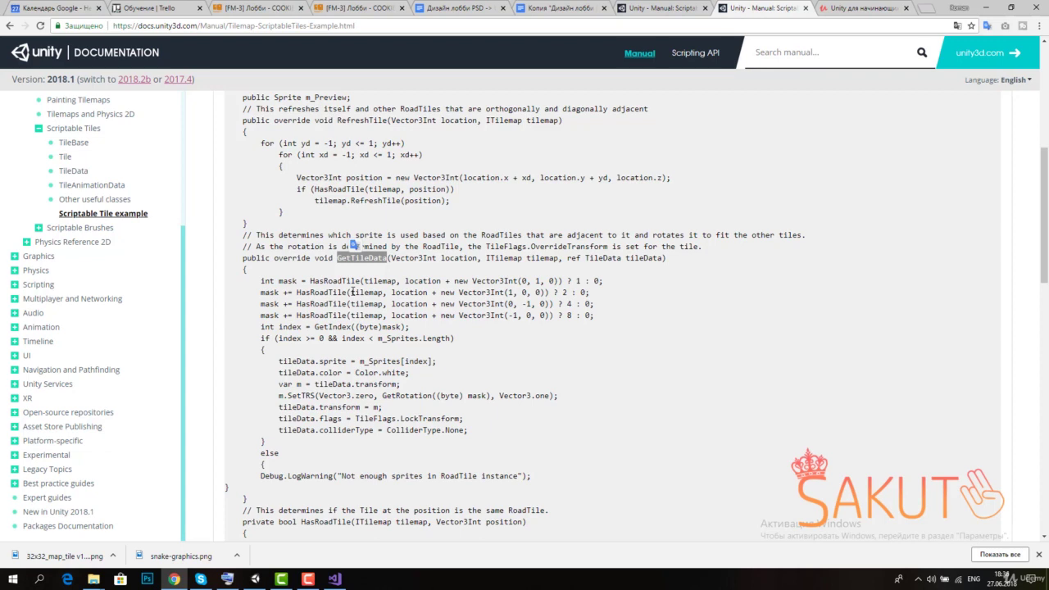
double_click(470, 259)
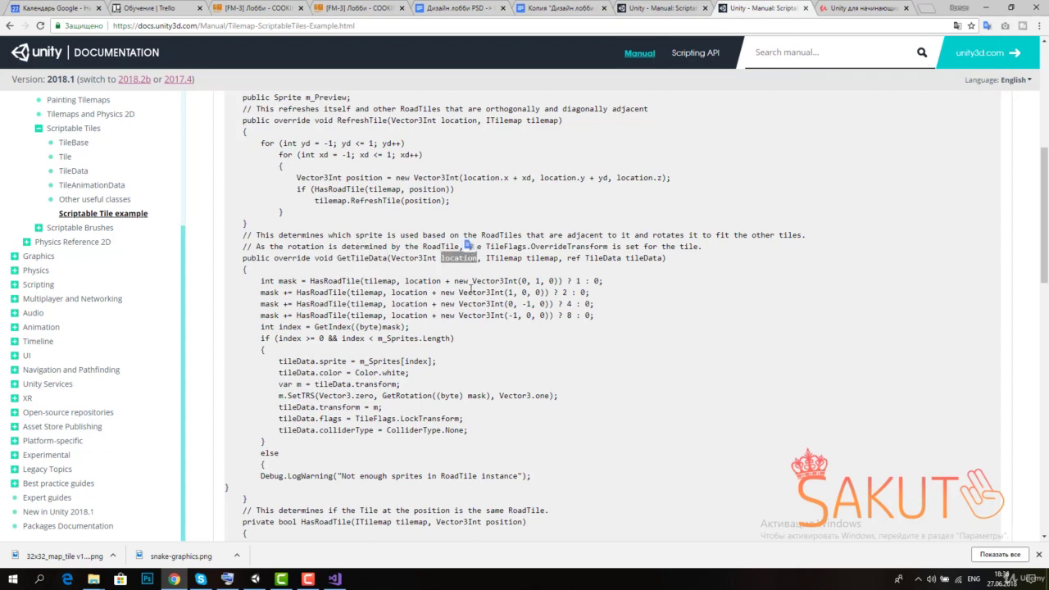
double_click(543, 258)
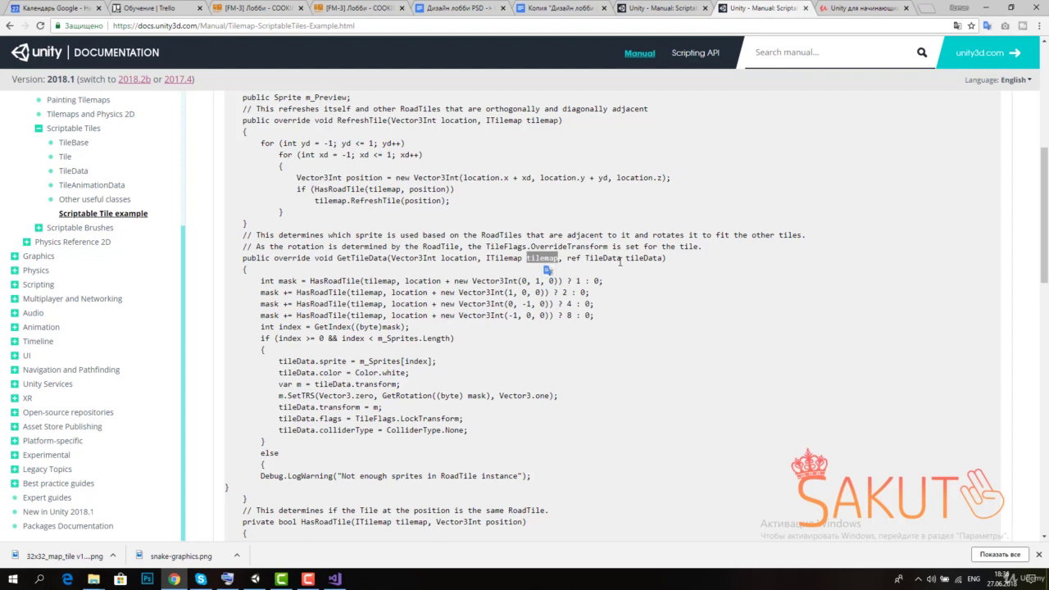
triple_click(624, 259)
click(598, 260)
Examine the ref TileData tileData parameter in the GetTileData signature.
drag(566, 262, 582, 261)
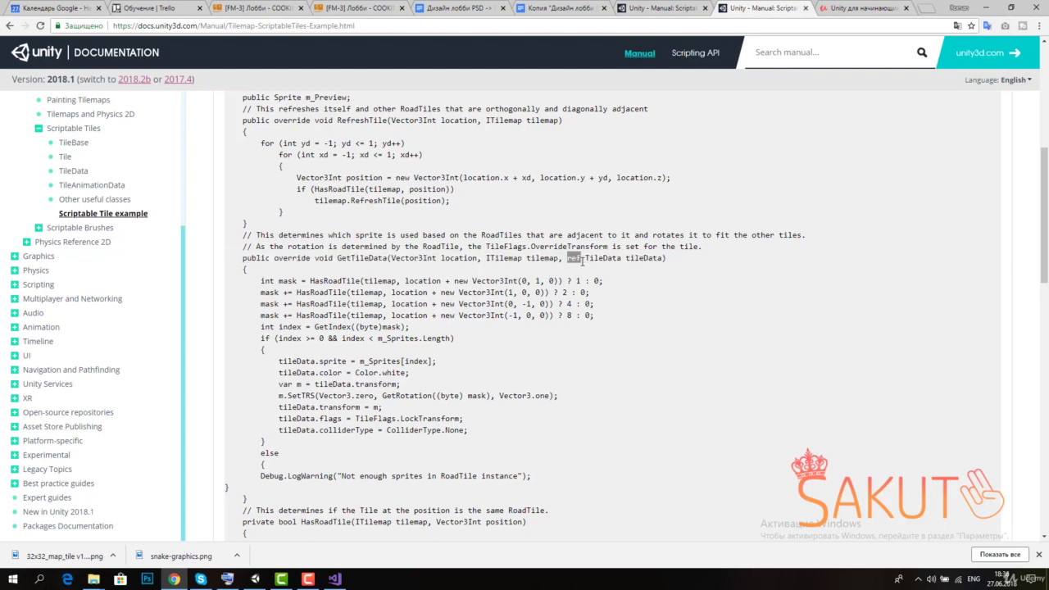
double_click(633, 261)
double_click(610, 261)
click(623, 289)
double_click(593, 259)
click(572, 277)
double_click(574, 258)
double_click(641, 258)
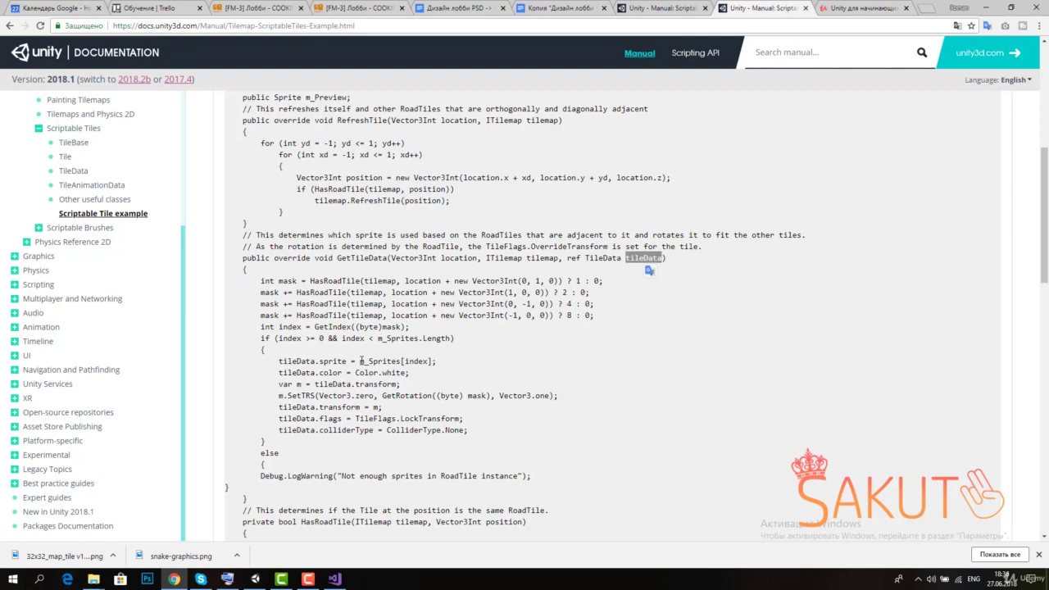
Review the RefreshTile method in the RoadTile example, then minimise Chrome and return to the FootTile class body.
scroll(409, 340, up, 1)
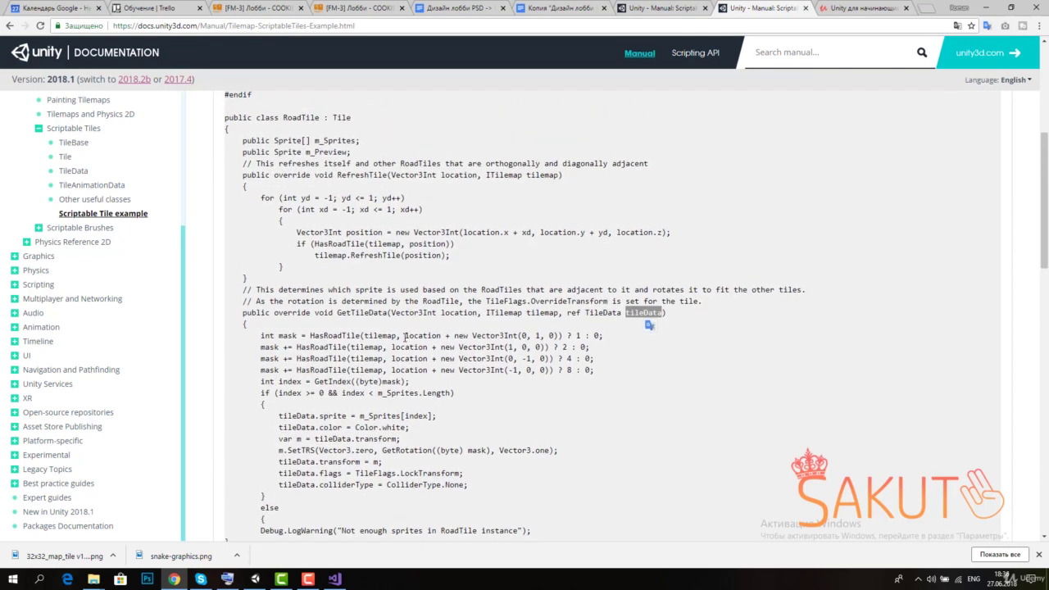
scroll(504, 279, up, 1)
scroll(475, 320, down, 3)
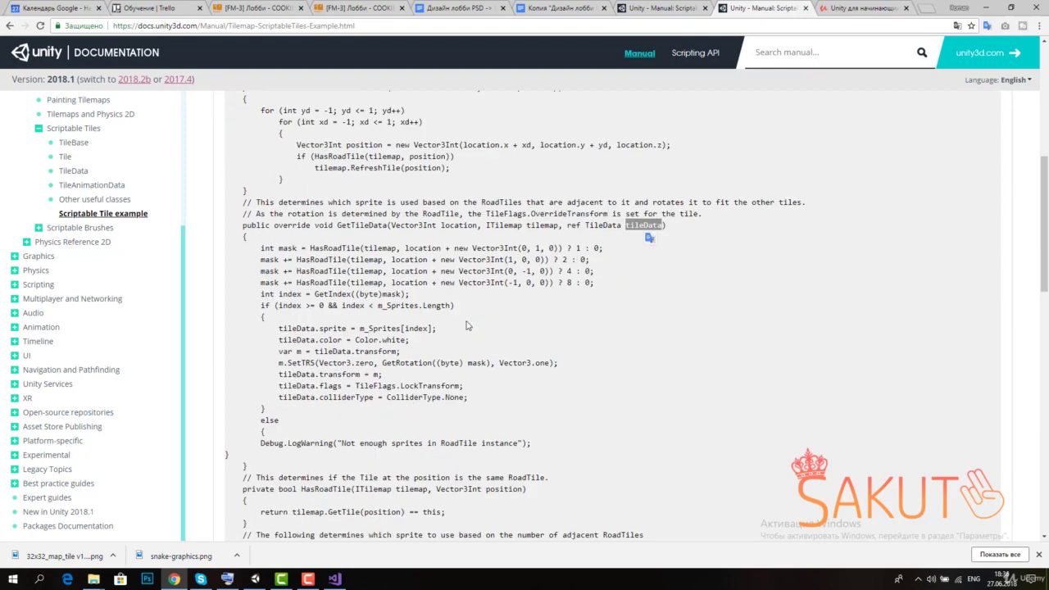
scroll(467, 325, down, 1)
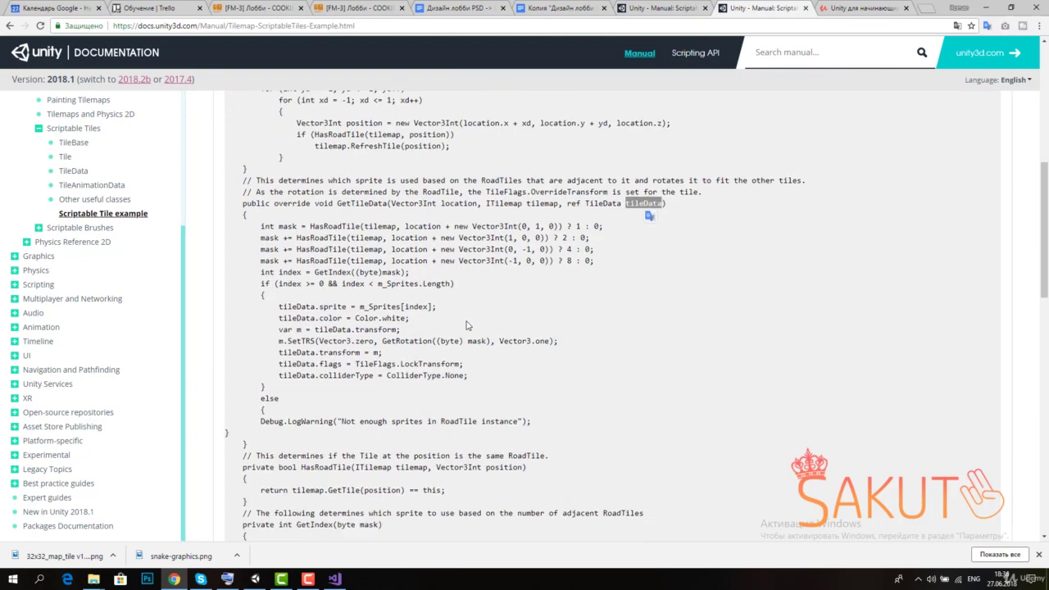
scroll(466, 326, up, 4)
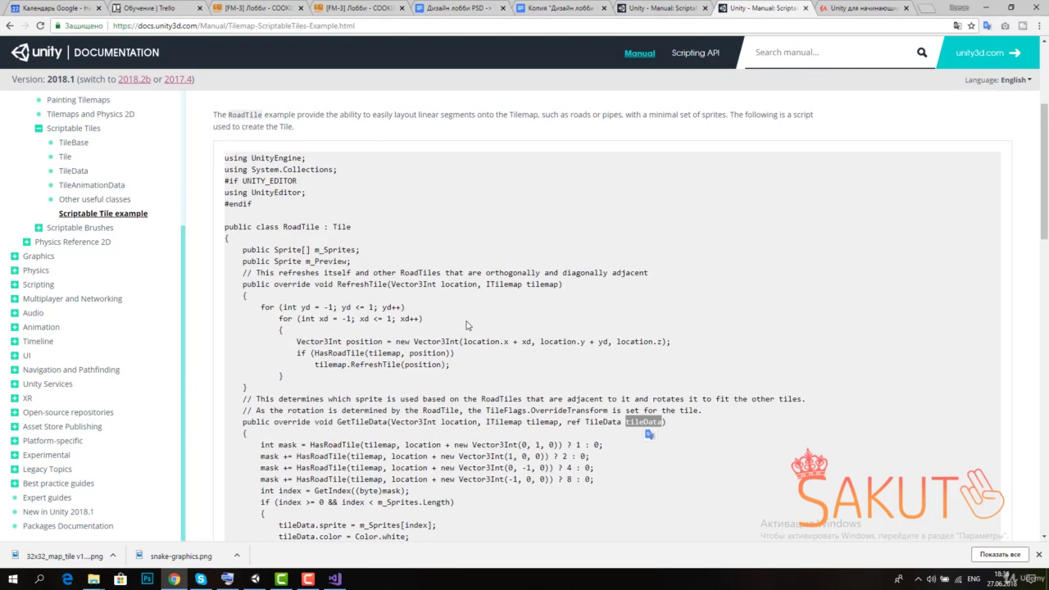
scroll(467, 325, down, 3)
double_click(366, 176)
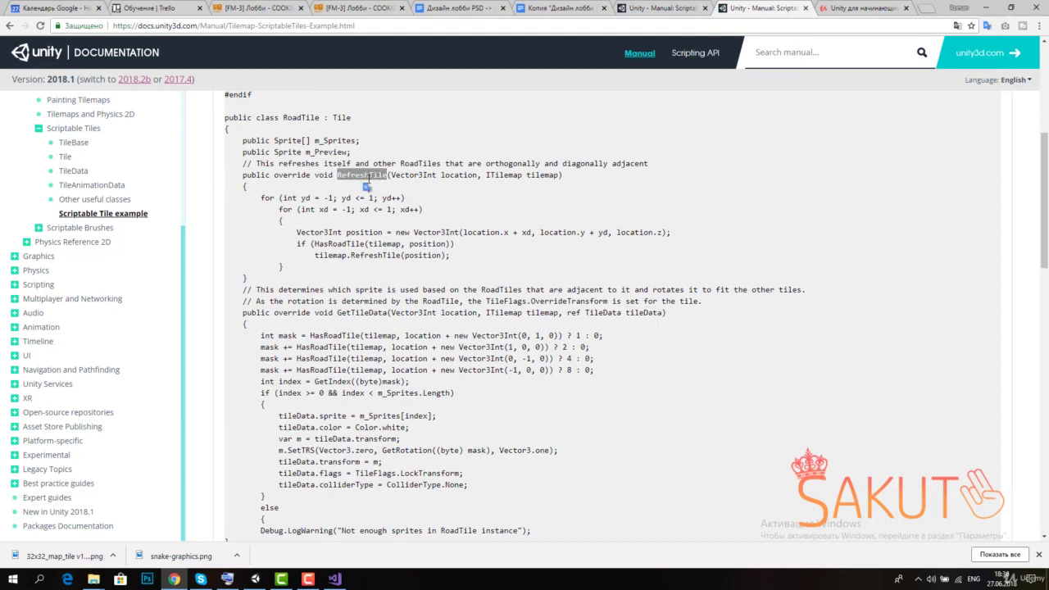
click(357, 244)
scroll(317, 281, down, 3)
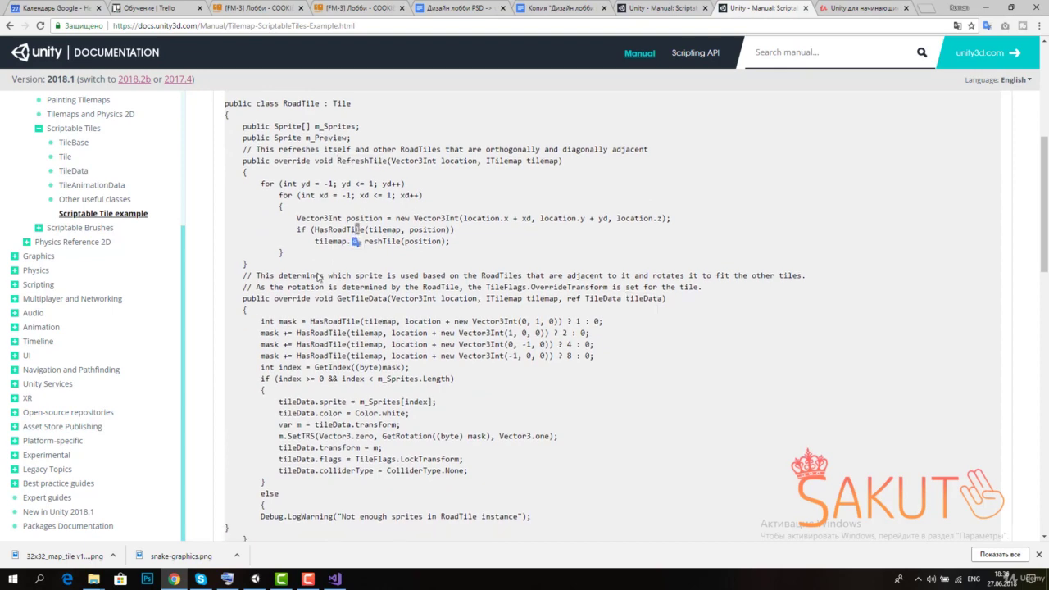
scroll(303, 283, down, 2)
scroll(307, 284, up, 4)
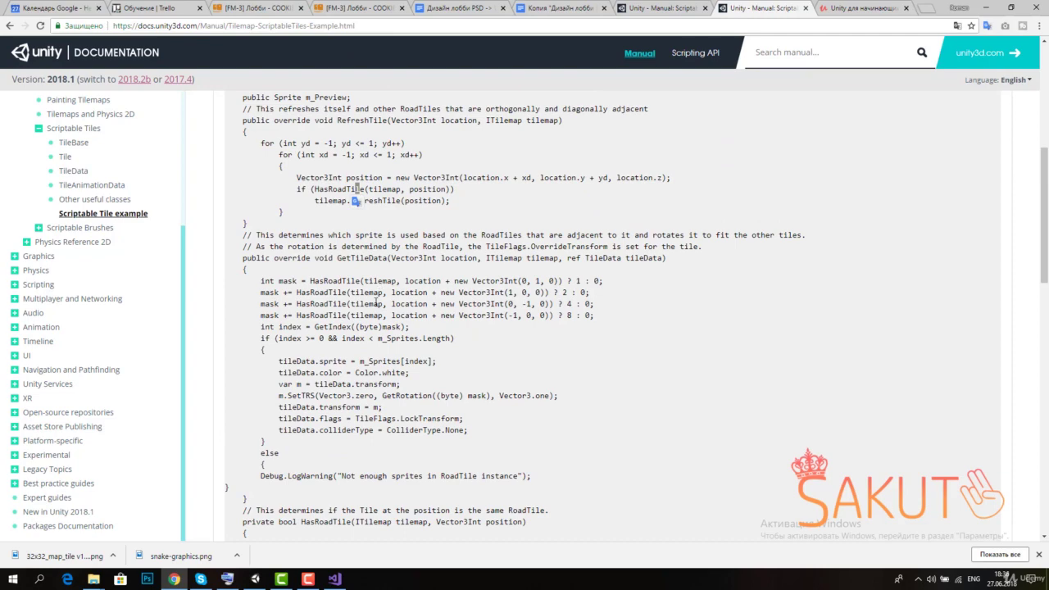
scroll(792, 311, down, 3)
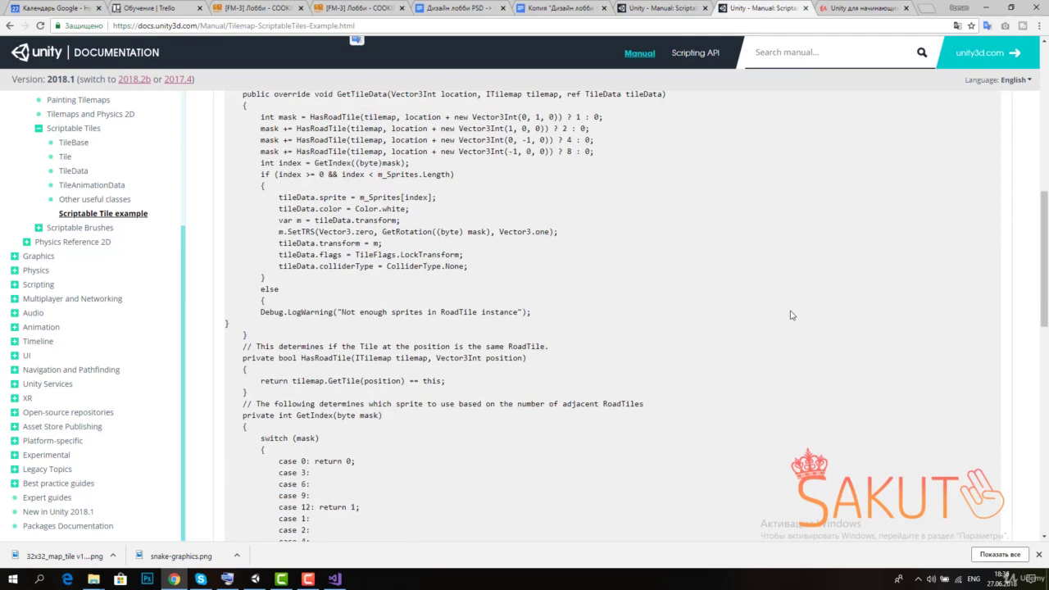
scroll(780, 312, down, 3)
scroll(882, 227, up, 1)
scroll(883, 227, up, 6)
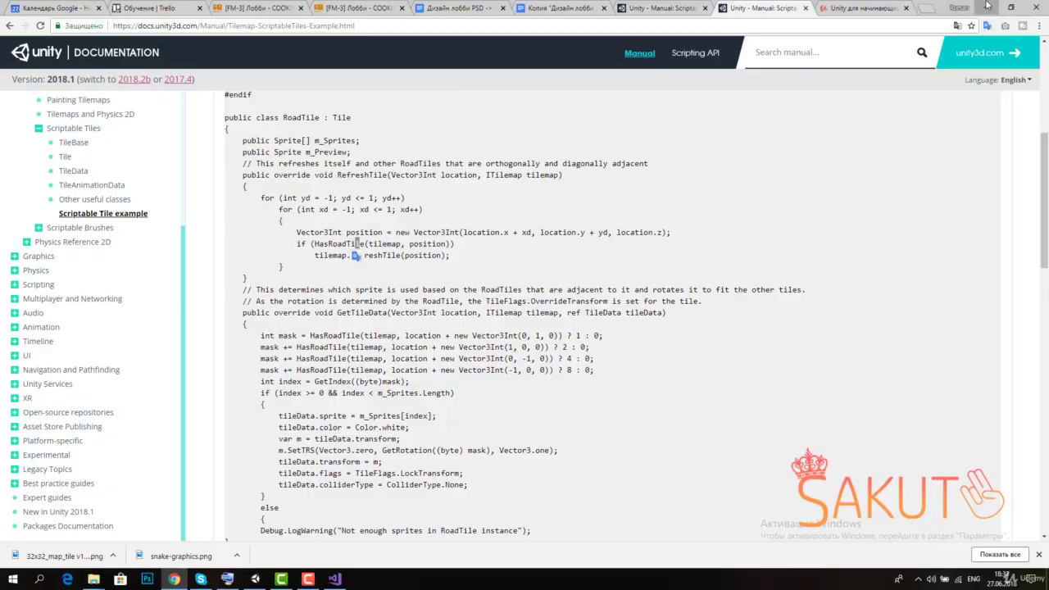
click(986, 7)
click(396, 197)
Save the FootTile script in Visual Studio.
key(ctrl+s)
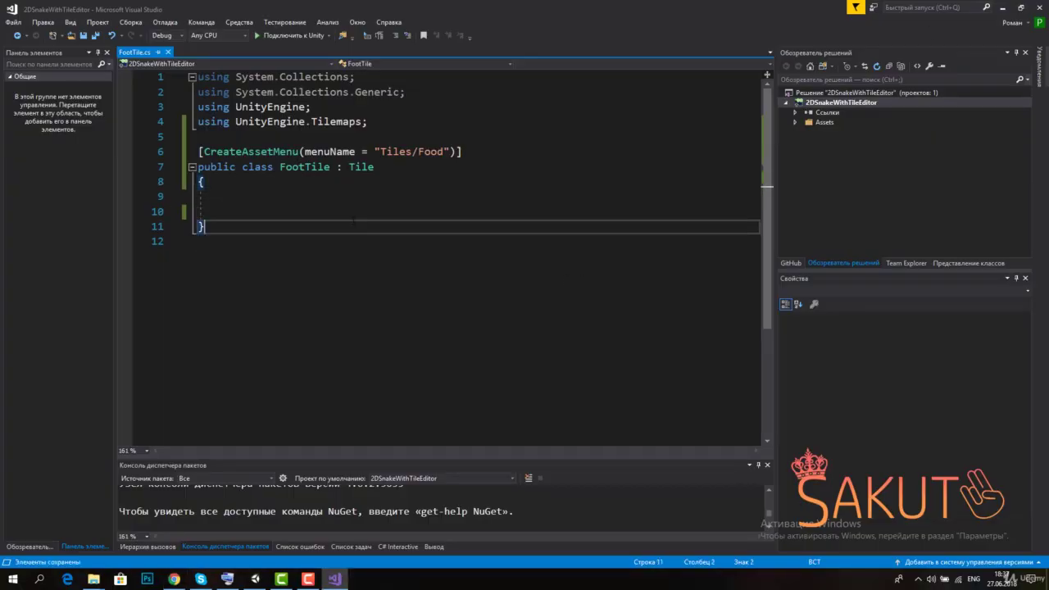
double_click(305, 167)
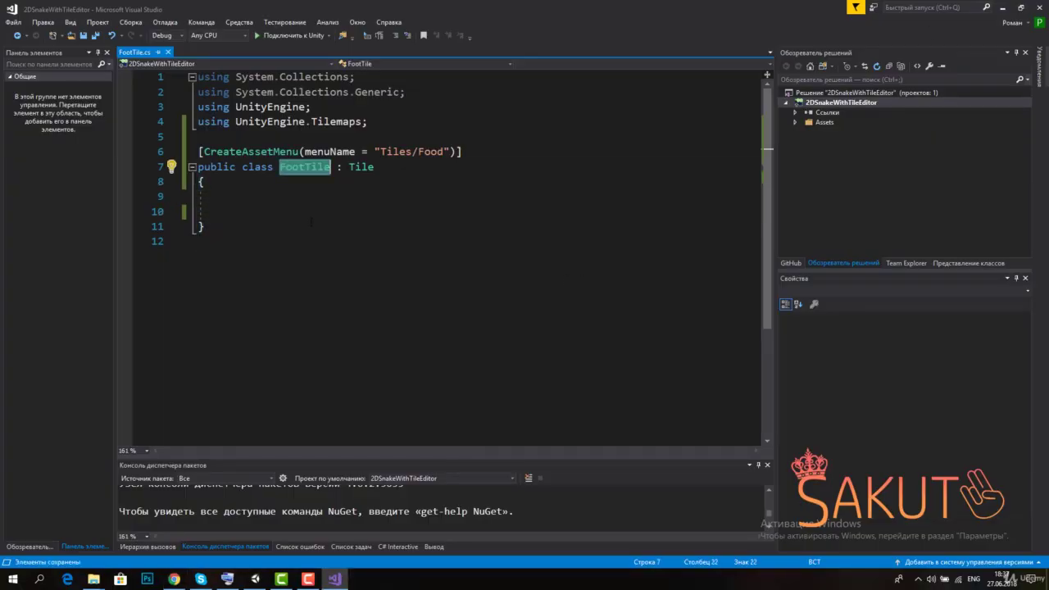
click(310, 221)
click(312, 195)
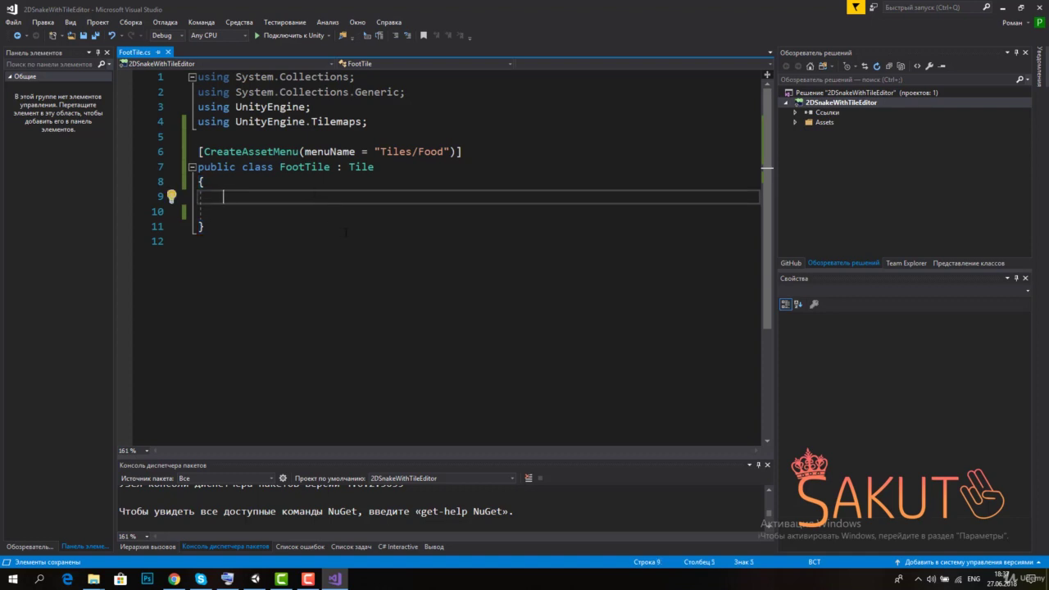
double_click(312, 166)
click(337, 246)
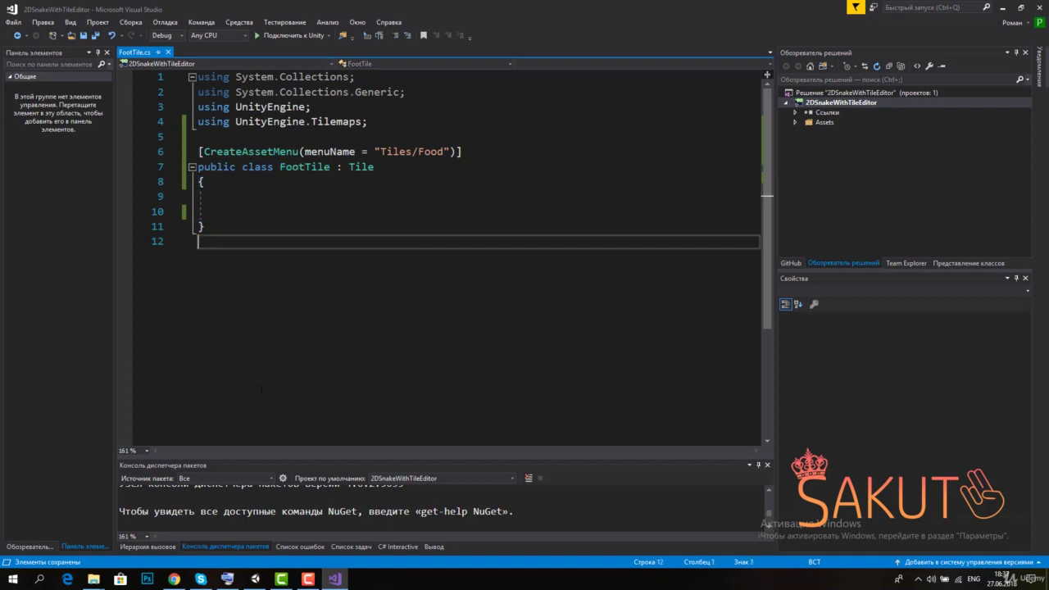
Back in Unity, create a Foot Tile asset named Food in the Items folder.
click(255, 578)
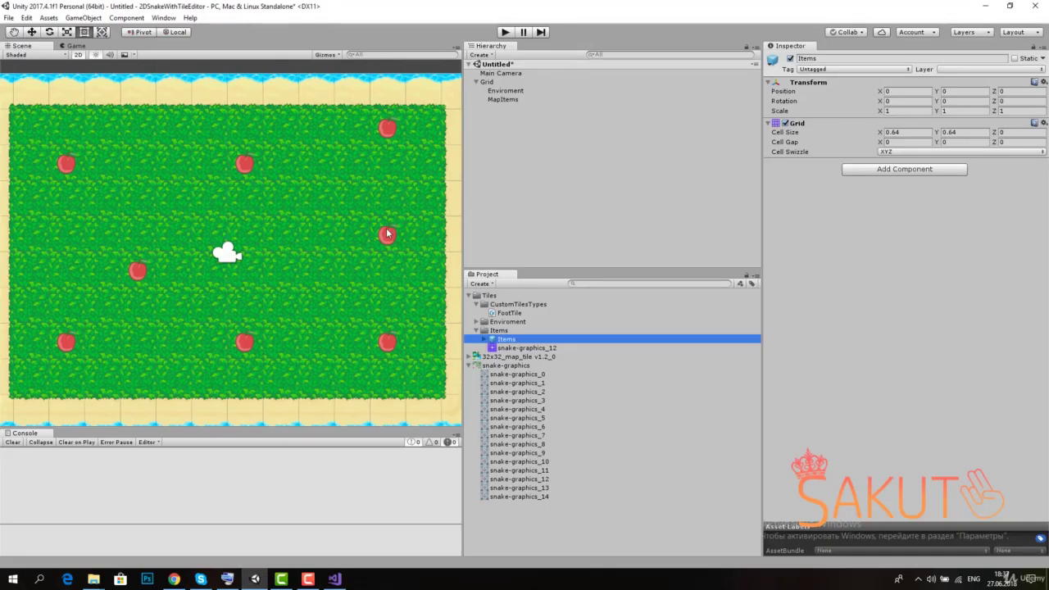
click(503, 99)
click(505, 90)
click(511, 99)
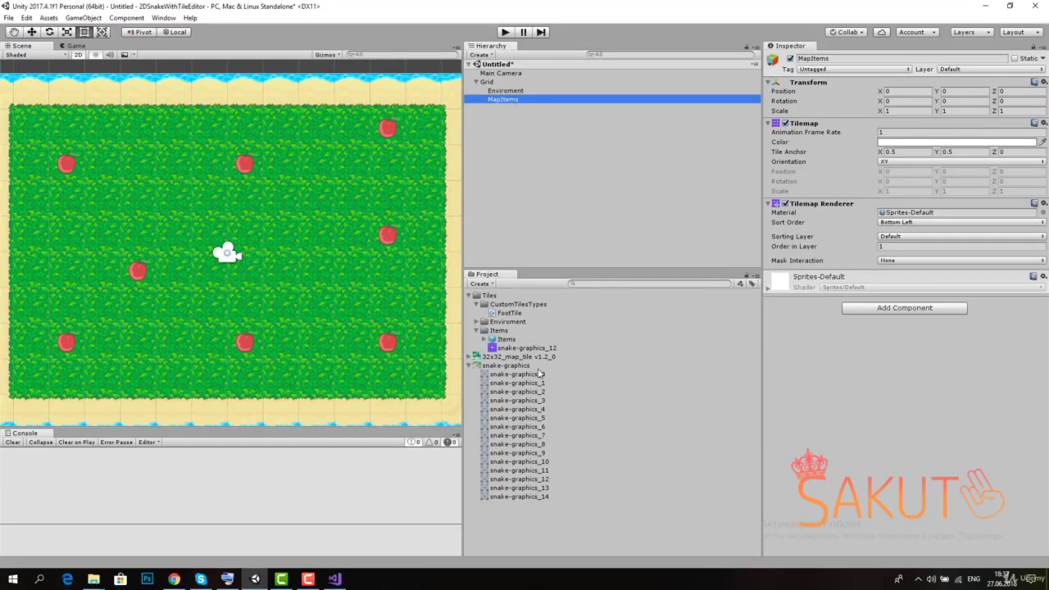
right_click(514, 332)
mouse_move(601, 339)
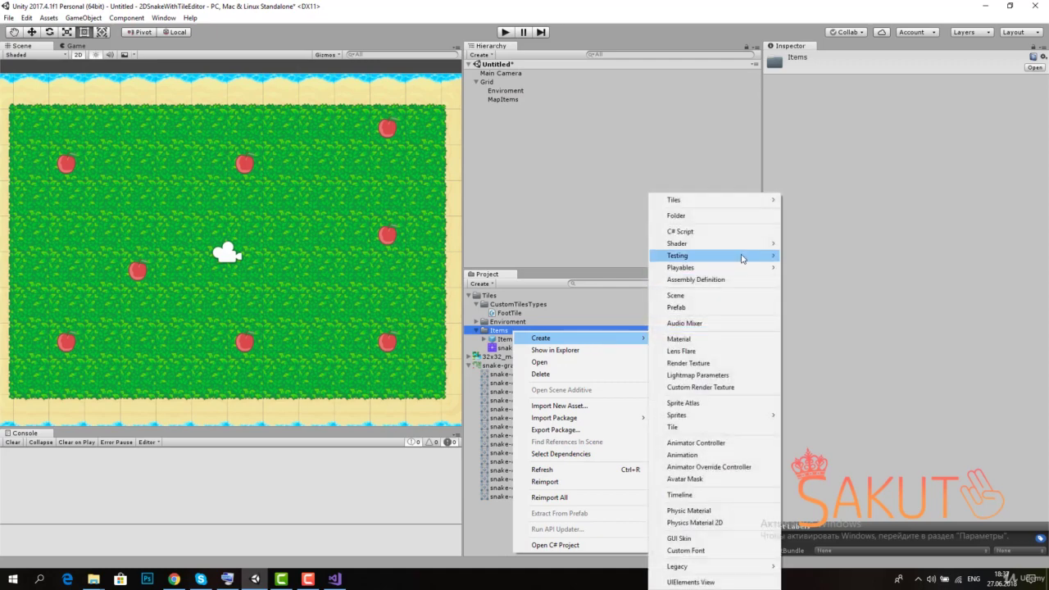
mouse_move(756, 202)
click(811, 206)
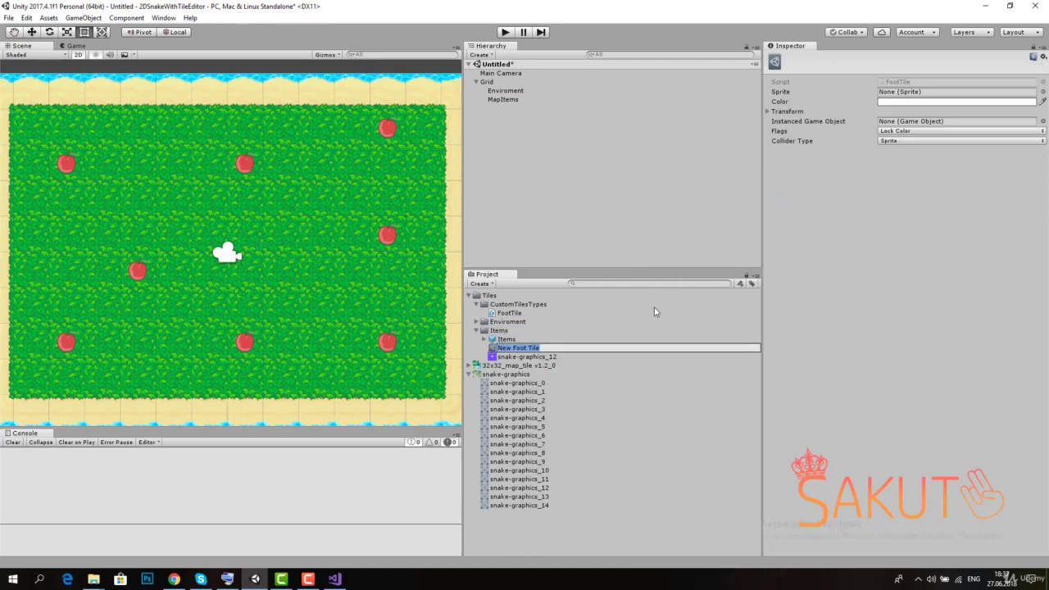
text(Food)
key(Return)
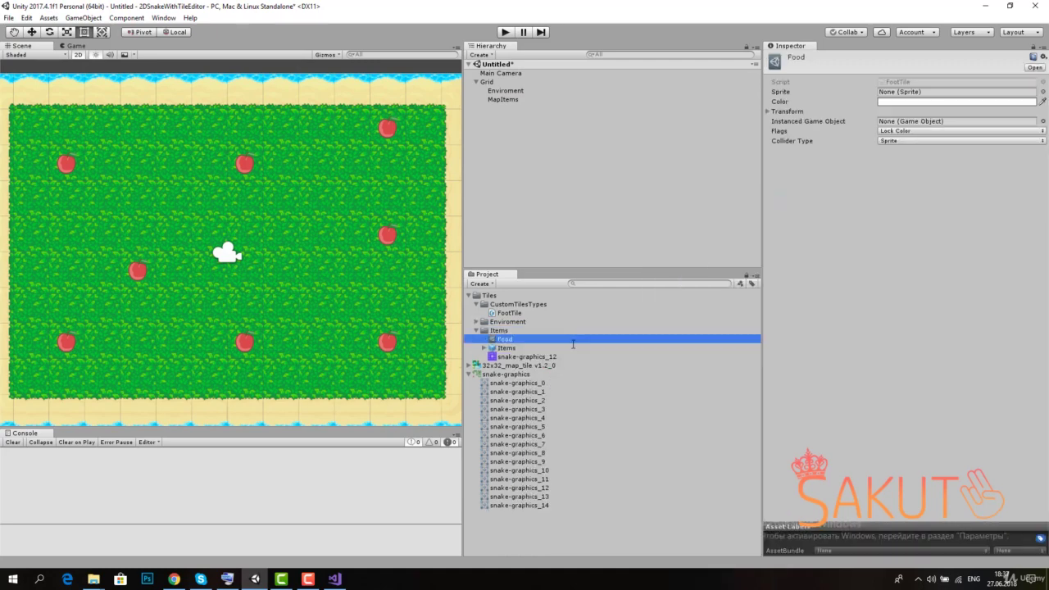
Assign the apple sprite snake-graphics_12 as the Food tile's Sprite.
click(1042, 91)
scroll(827, 287, down, 5)
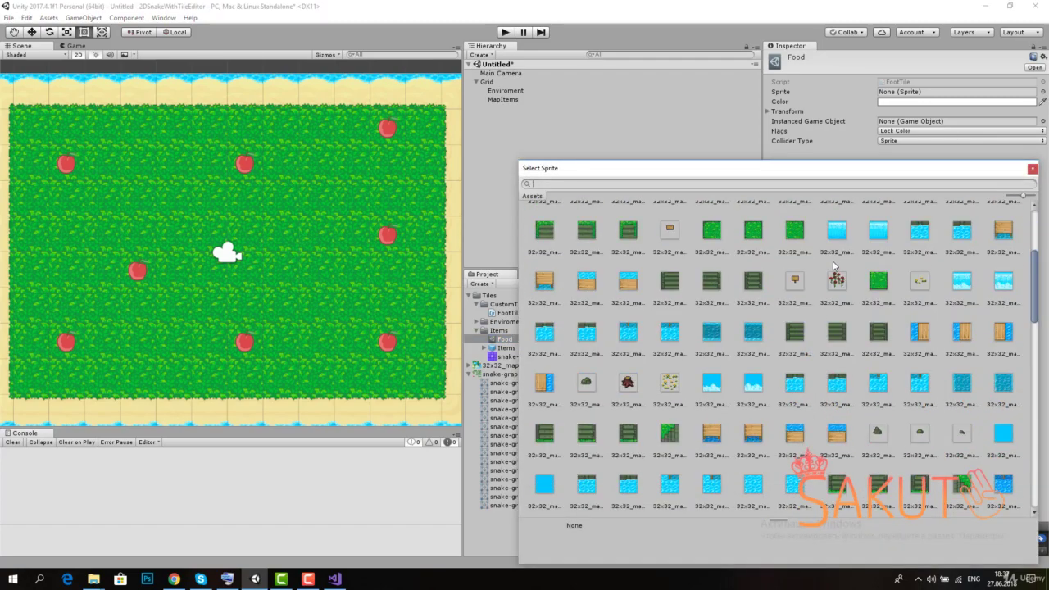
scroll(807, 328, down, 5)
scroll(783, 368, down, 5)
scroll(758, 410, down, 5)
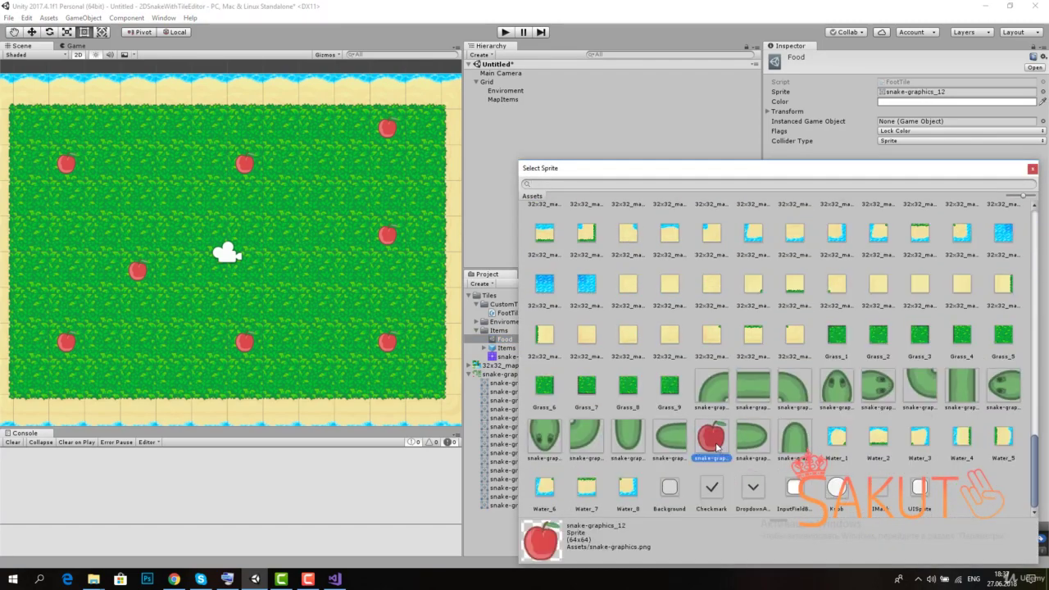
double_click(726, 432)
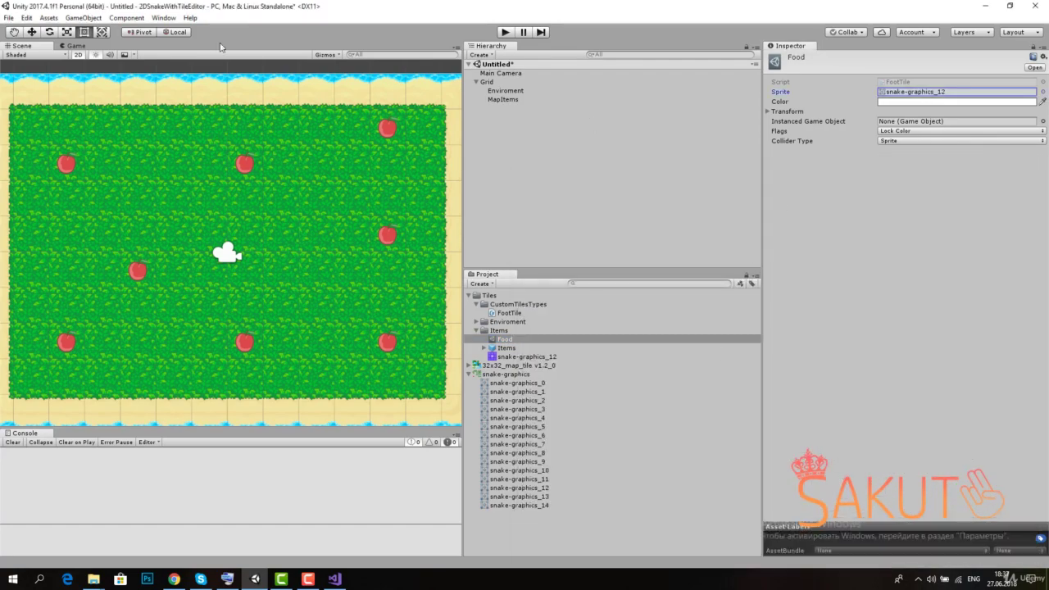
scroll(248, 190, down, 2)
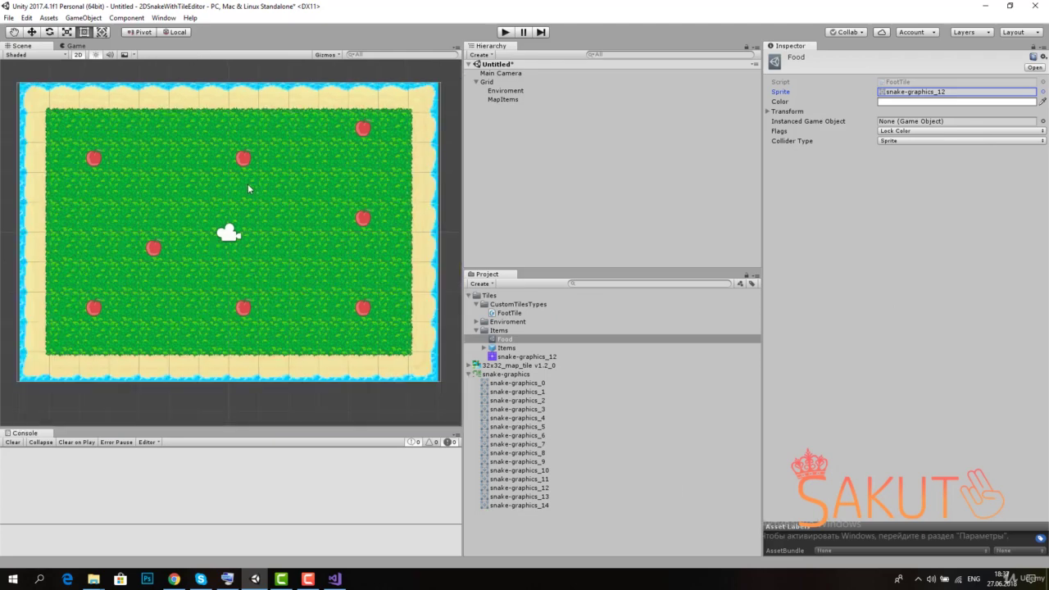
Add the line 'public int FoodValue;' inside the FootTile class, then return to Unity.
click(164, 17)
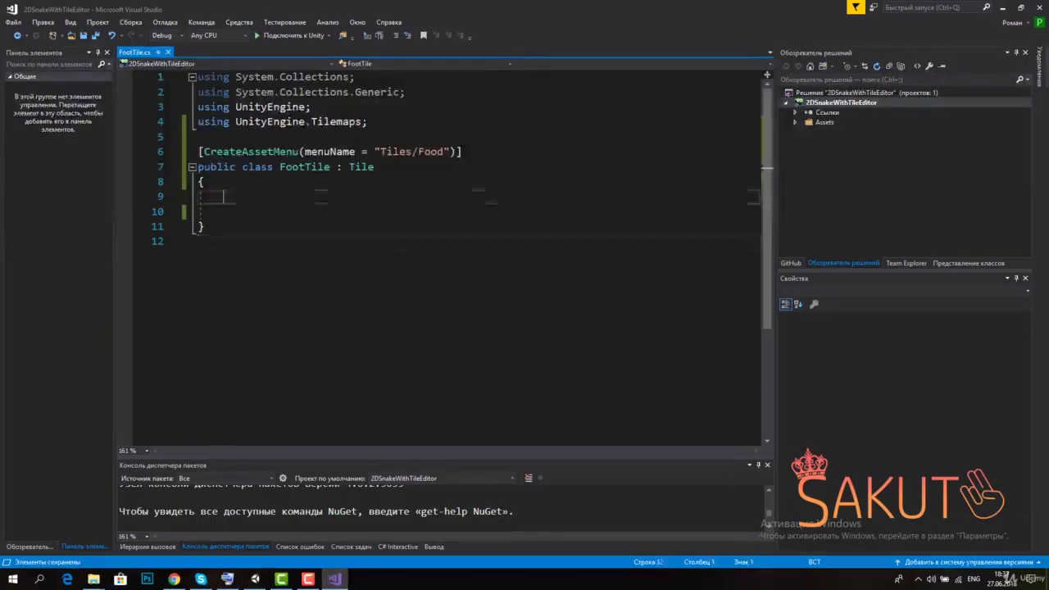
click(321, 197)
text(public vo)
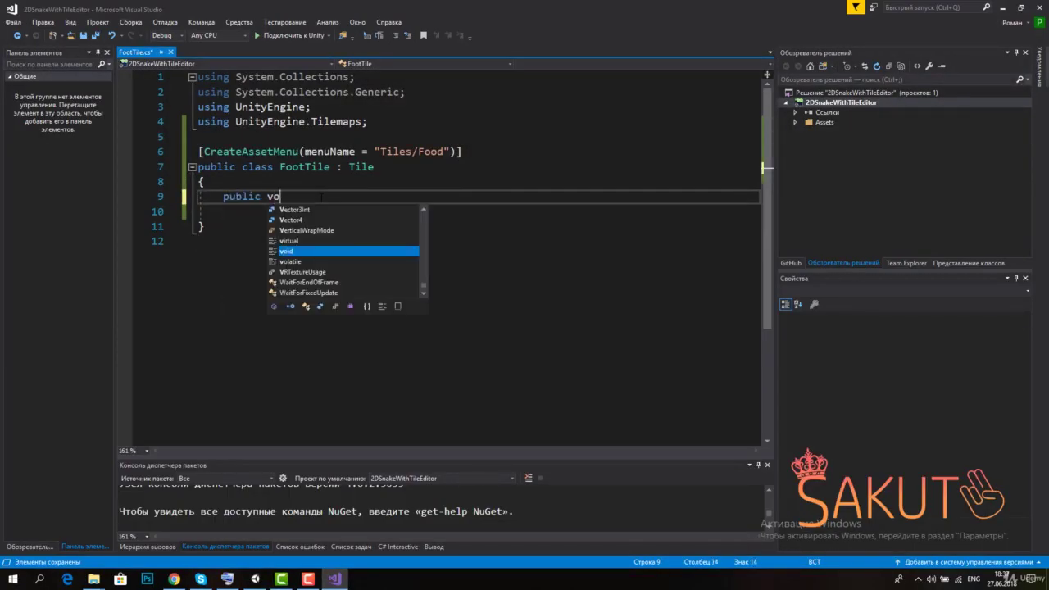
key(BackSpace)
key(BackSpace)
text(int )
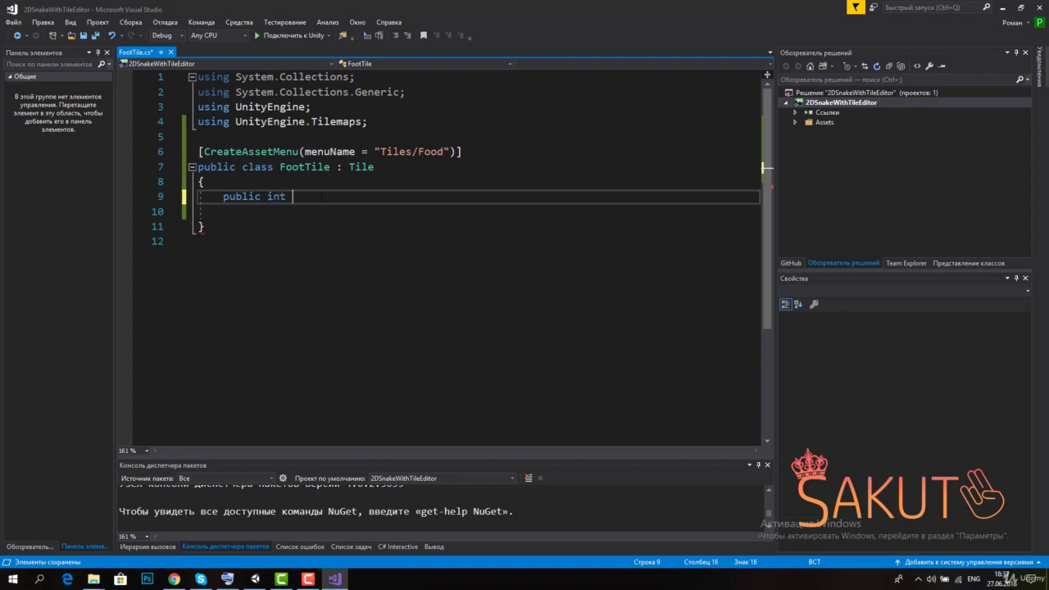
text(Food)
text(V)
text(alue;)
double_click(319, 196)
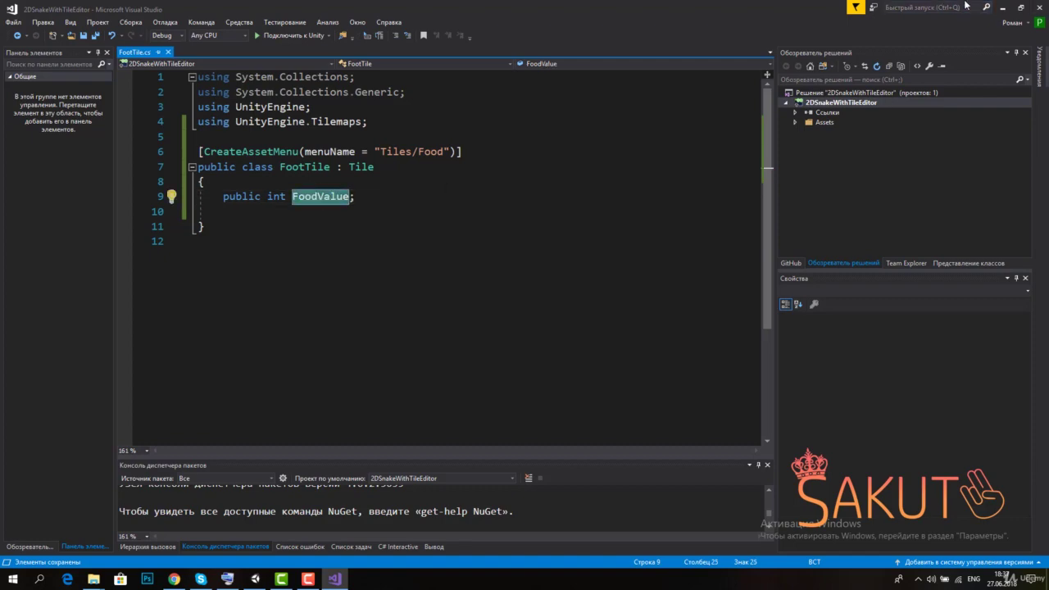
key(alt+Tab)
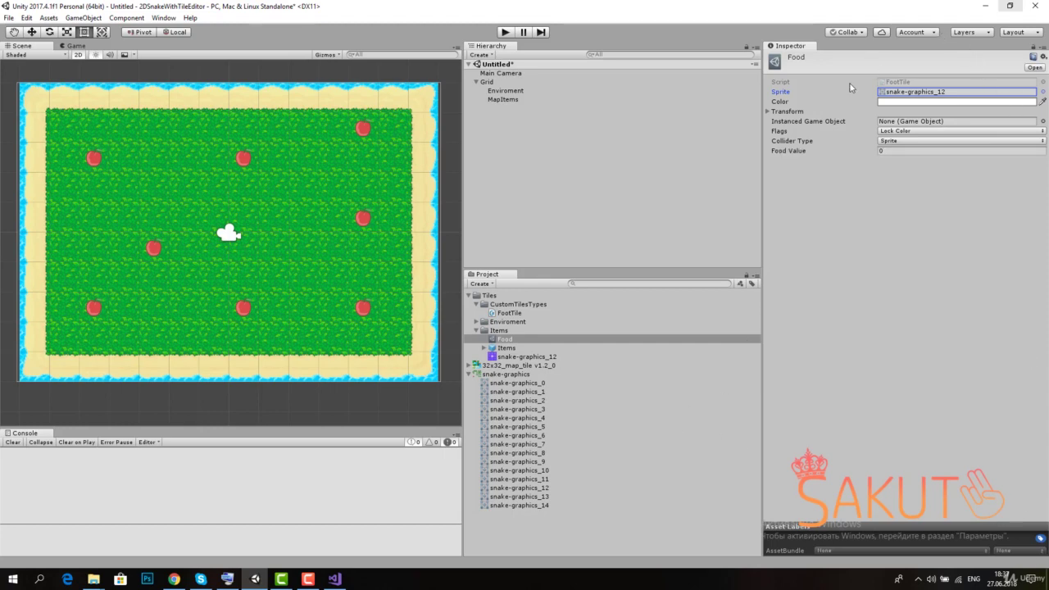
Edit the Food Value setting on the Food tile asset.
click(886, 122)
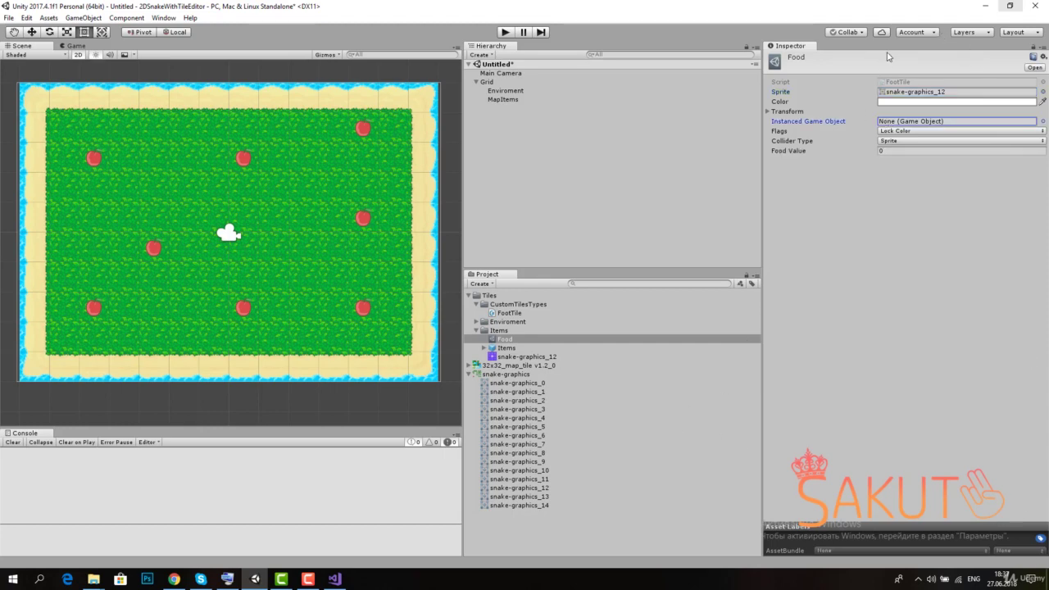
click(893, 150)
text(2)
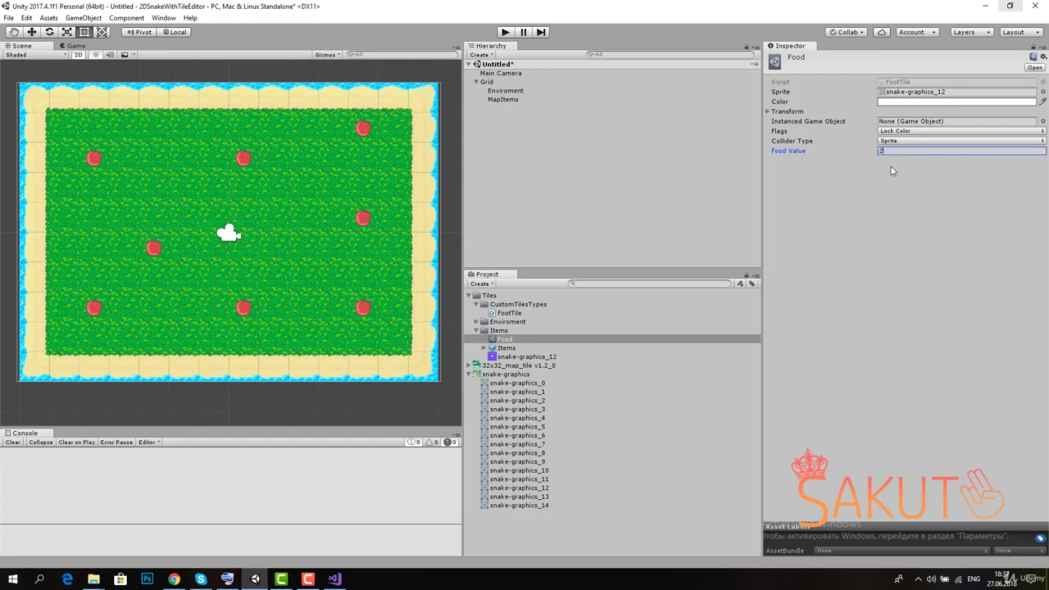
key(Return)
click(889, 166)
click(493, 104)
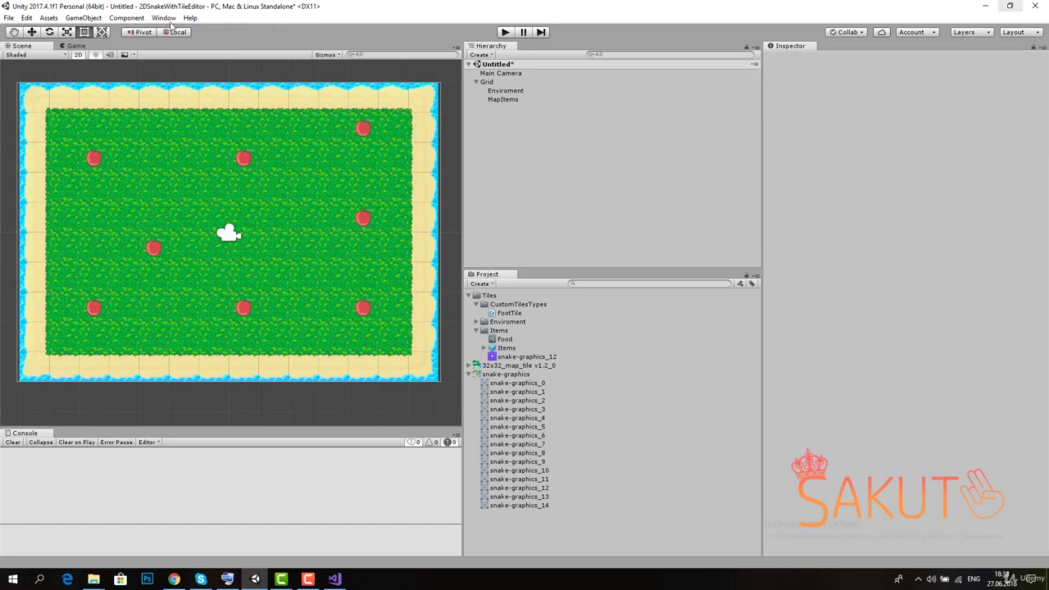
Open the Tile Palette and erase the old apple tile from the Items palette.
click(163, 17)
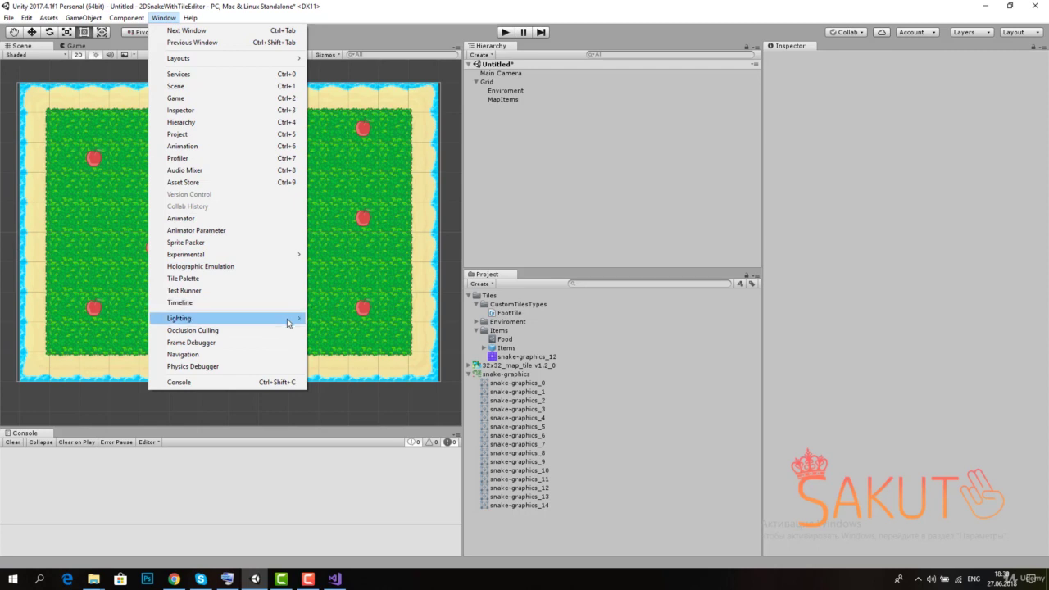
click(287, 279)
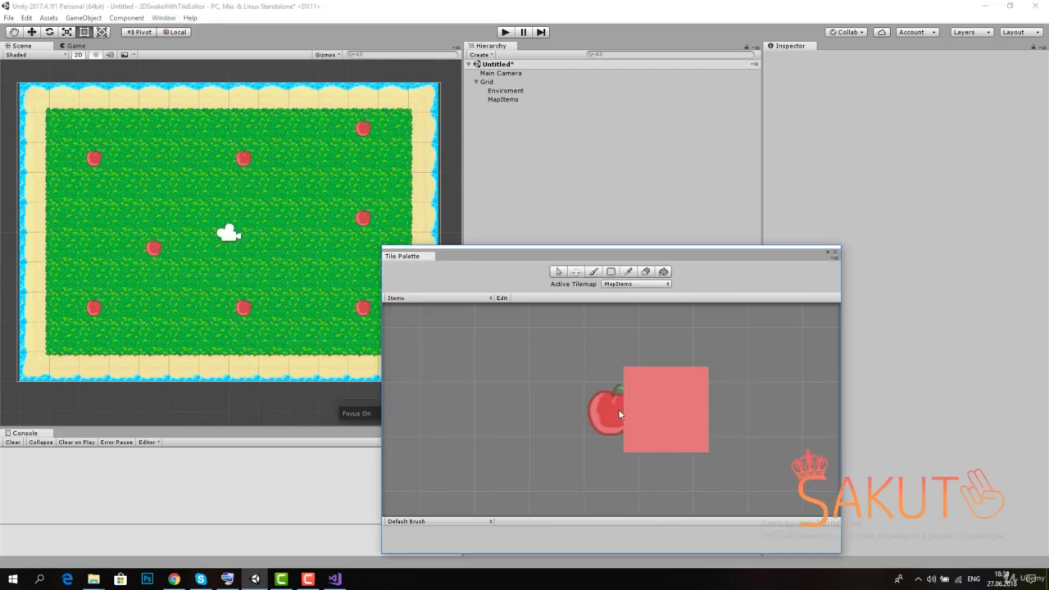
click(663, 272)
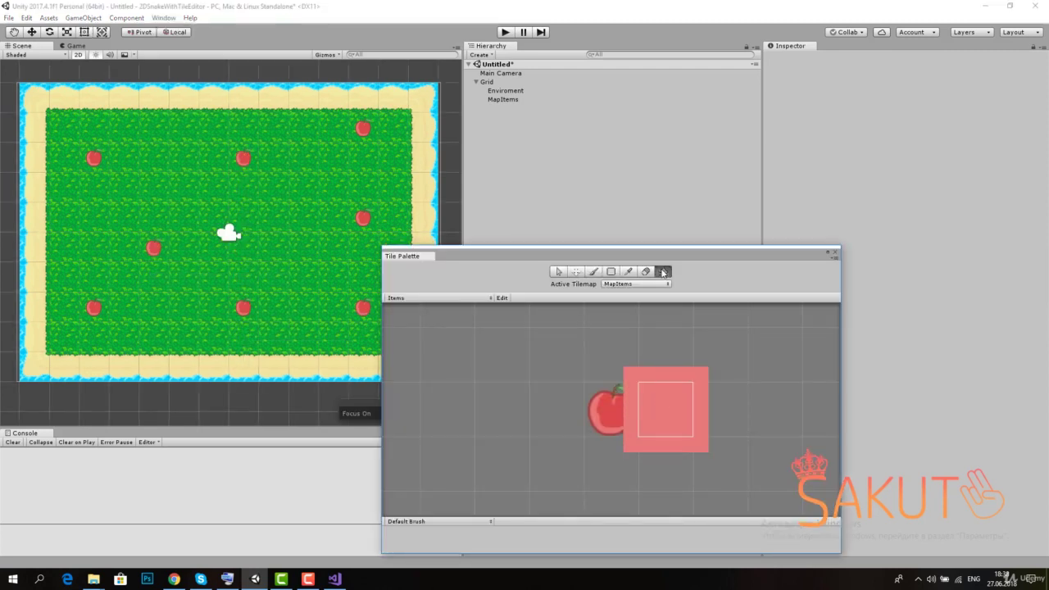
click(500, 299)
click(645, 272)
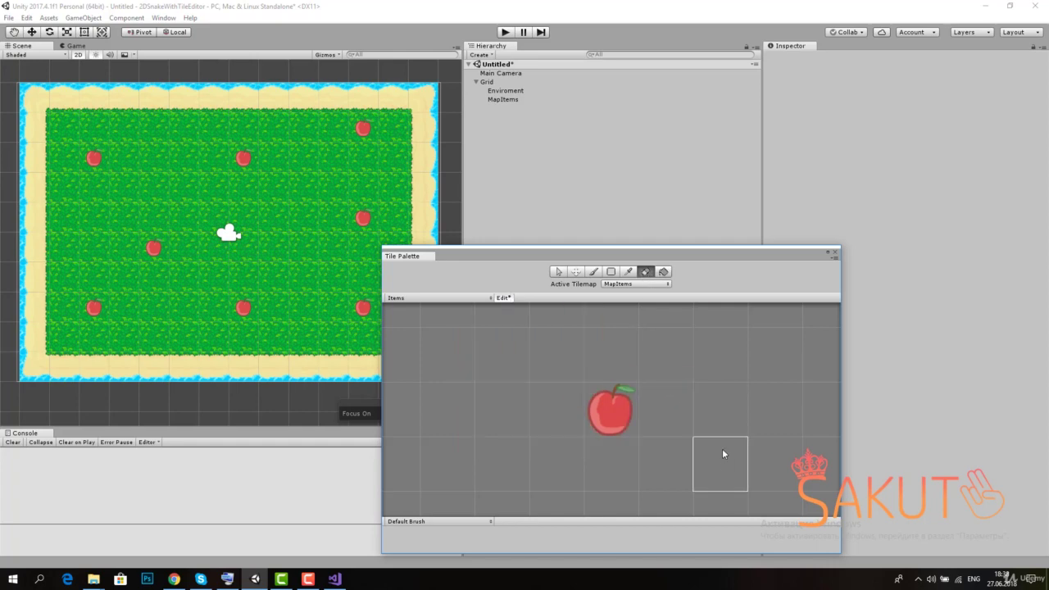
click(610, 410)
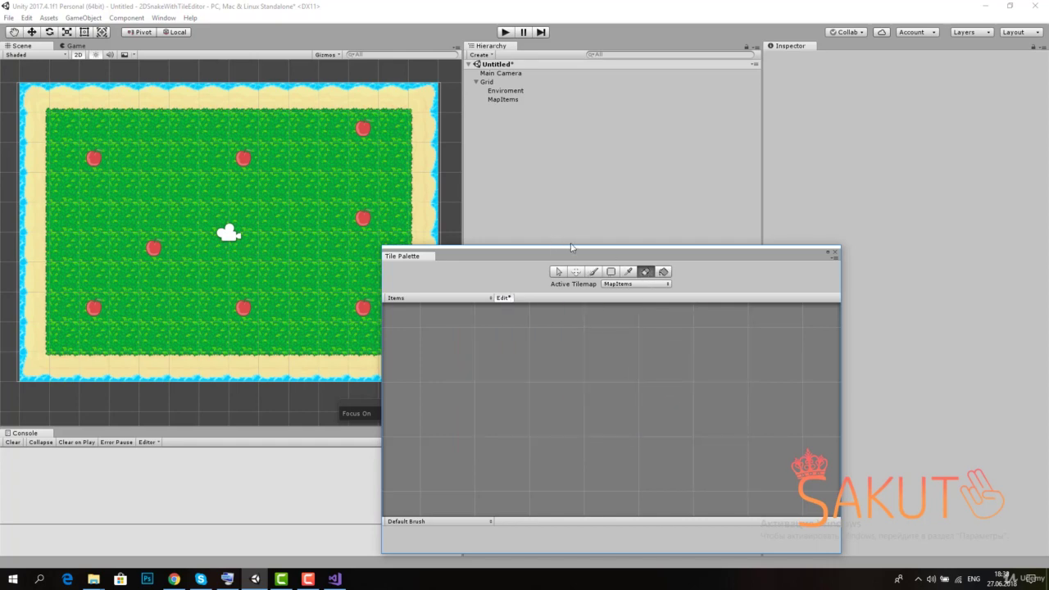
drag(571, 247, 192, 219)
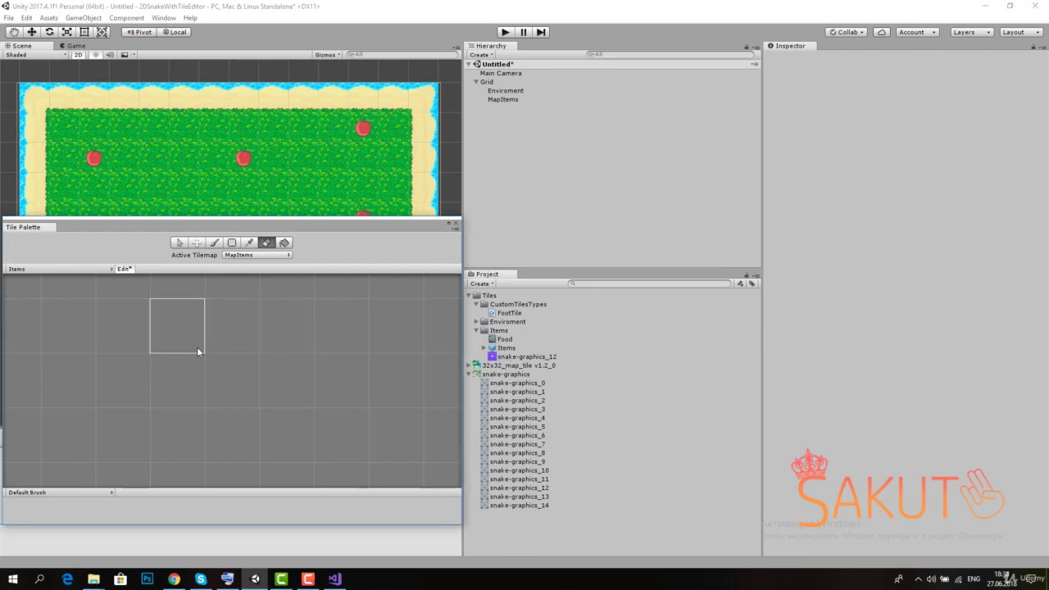
key(ctrl+z)
click(236, 405)
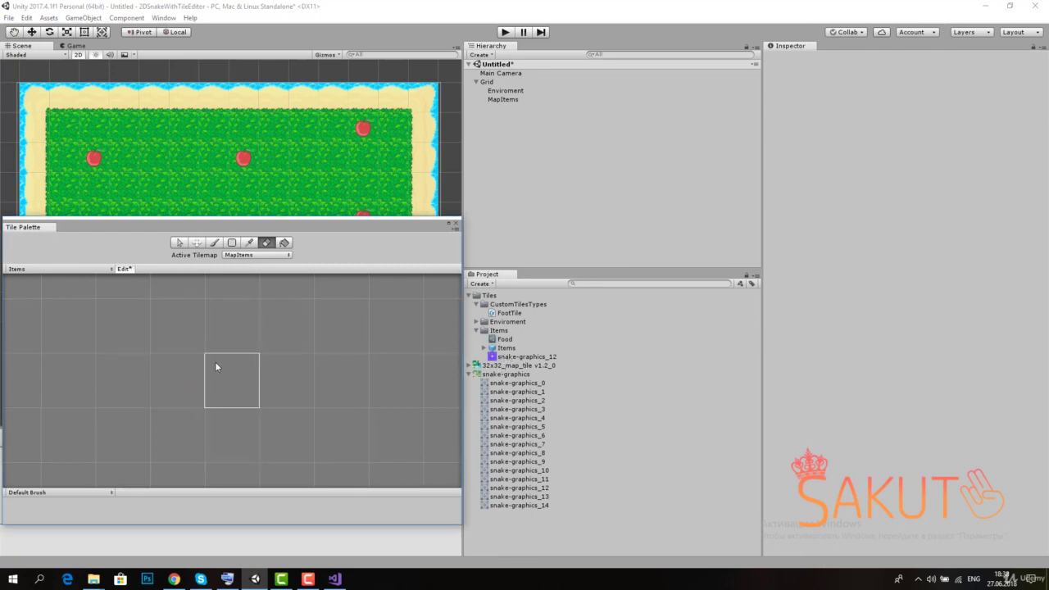
click(123, 269)
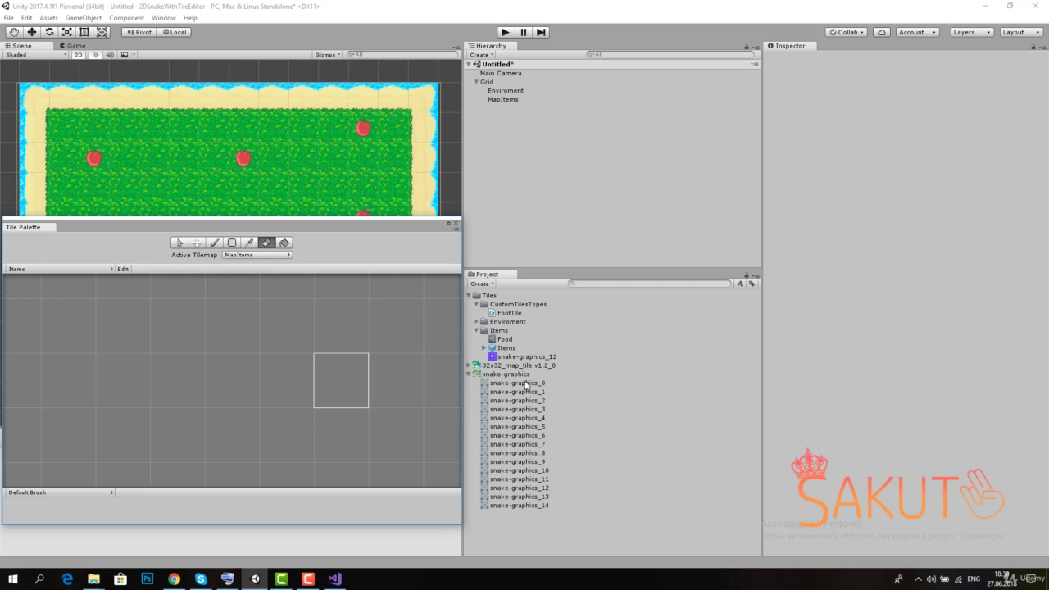
Drag the Food tile into the Items palette and select it for painting.
drag(504, 338, 211, 375)
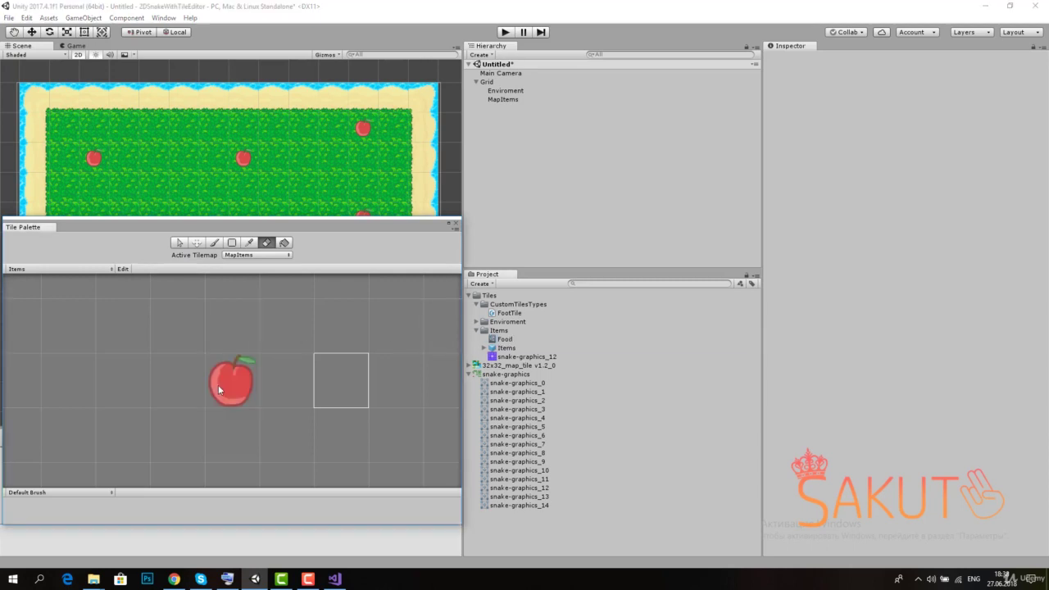
click(219, 390)
drag(206, 227, 677, 272)
Erase the eight old apples from the grass map.
click(363, 129)
click(363, 218)
click(363, 307)
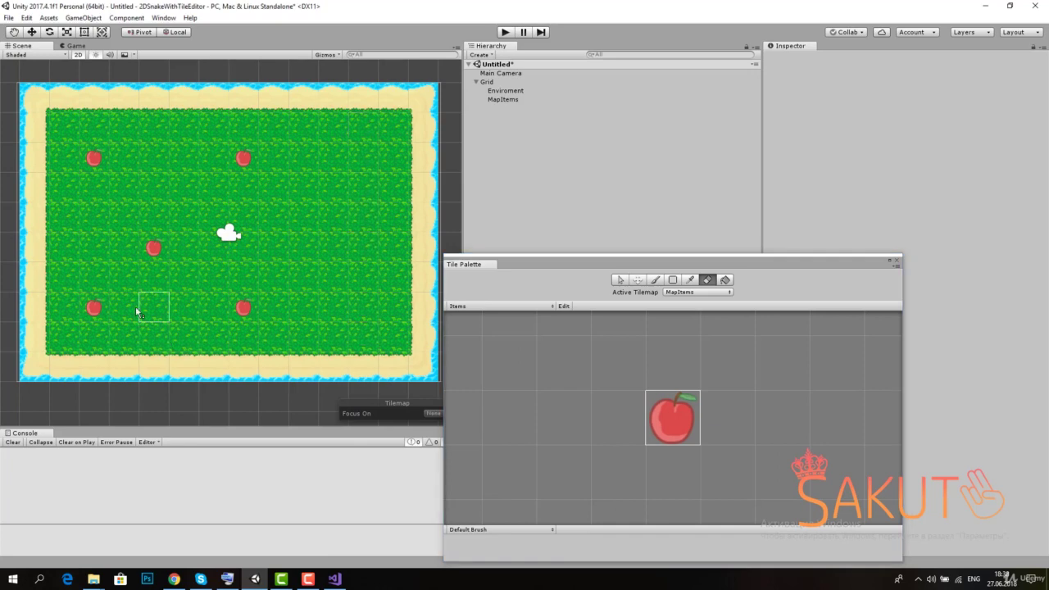
click(93, 307)
click(153, 247)
click(93, 158)
click(243, 157)
click(243, 307)
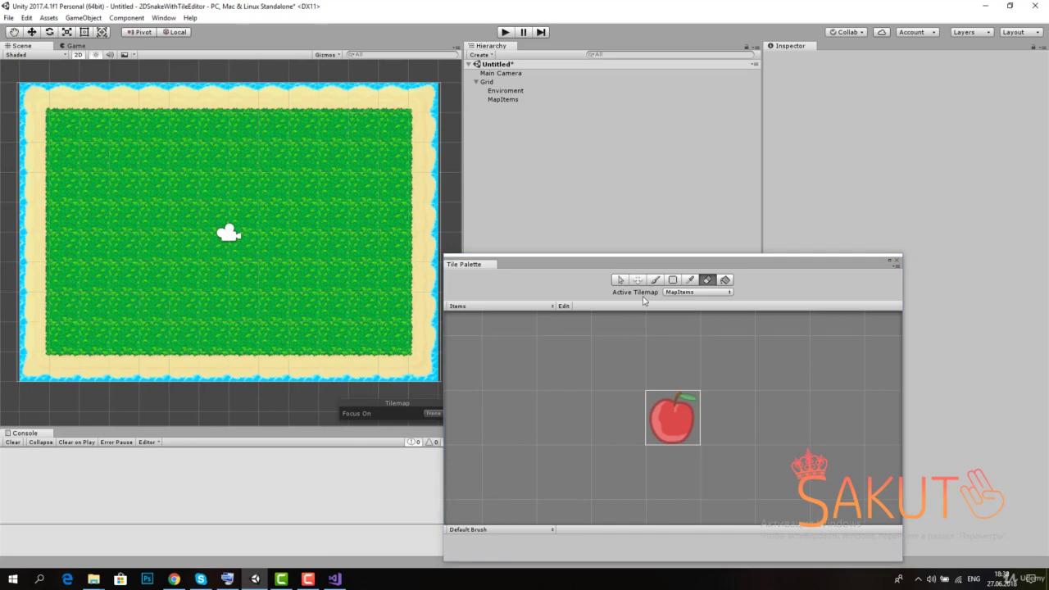
Paint ten Food apples across the grass, then close the Tile Palette.
click(656, 279)
click(363, 157)
click(363, 278)
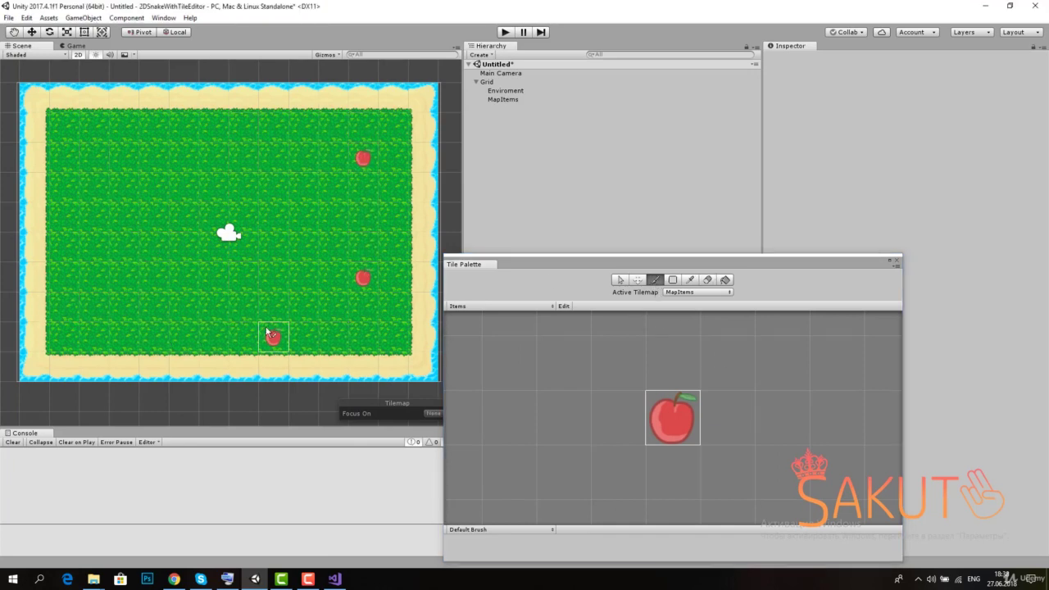
click(94, 278)
click(123, 188)
click(273, 157)
click(213, 157)
click(273, 218)
click(213, 278)
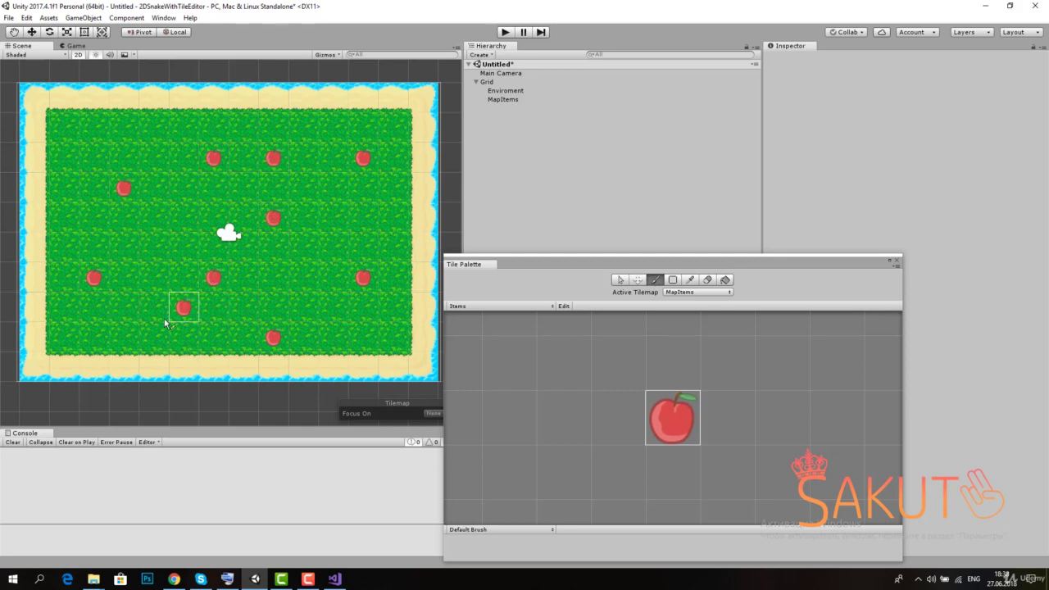
click(64, 128)
click(392, 128)
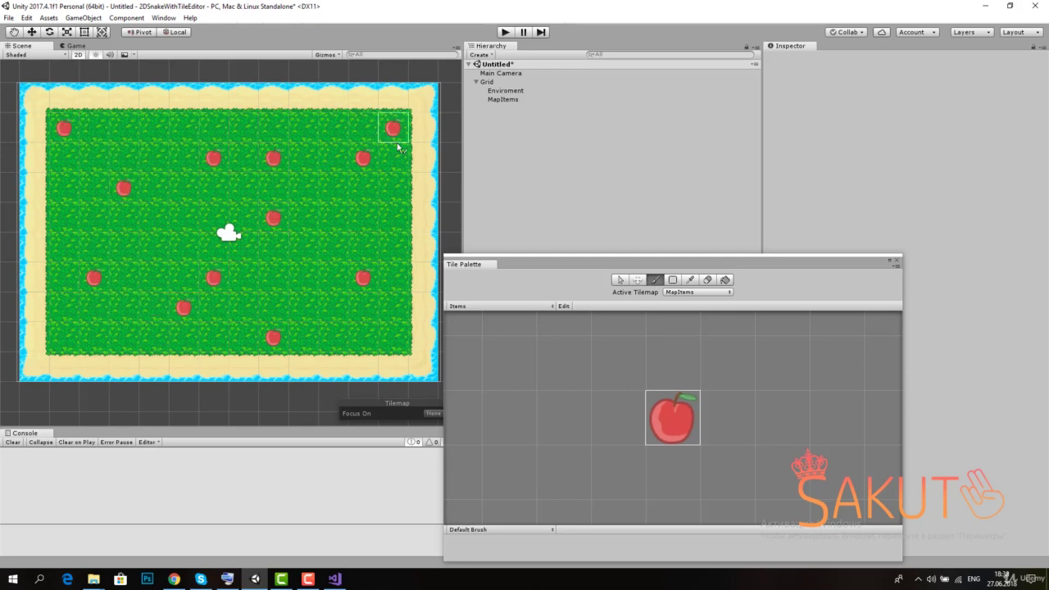
click(638, 280)
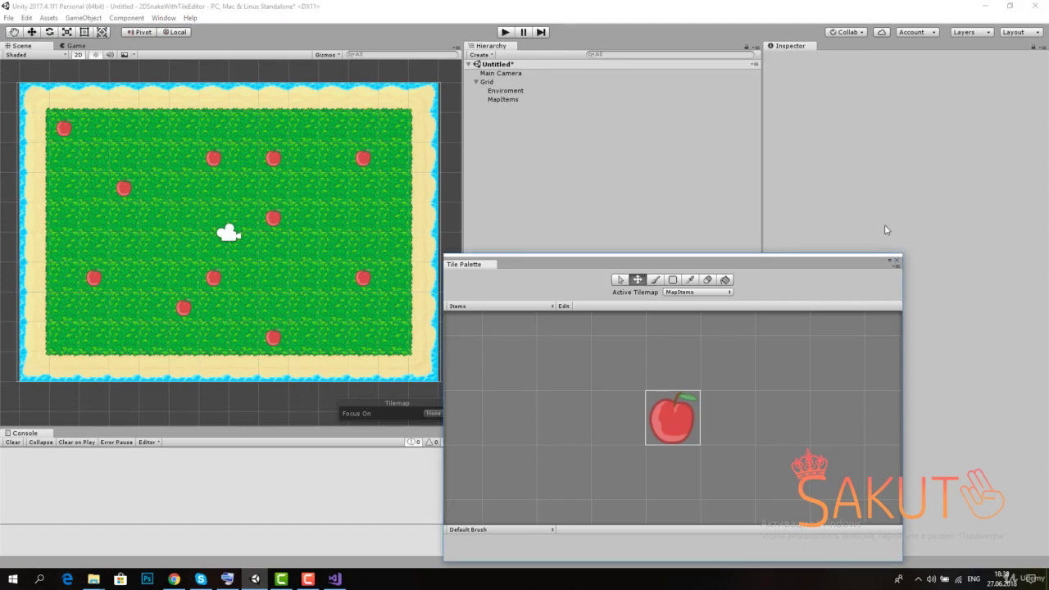
click(895, 261)
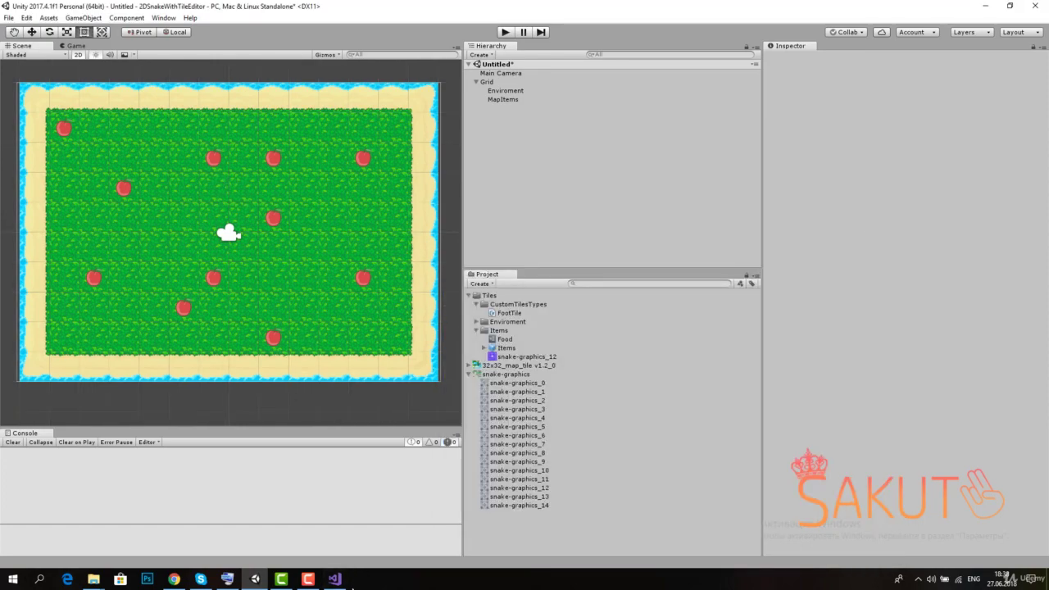
click(334, 579)
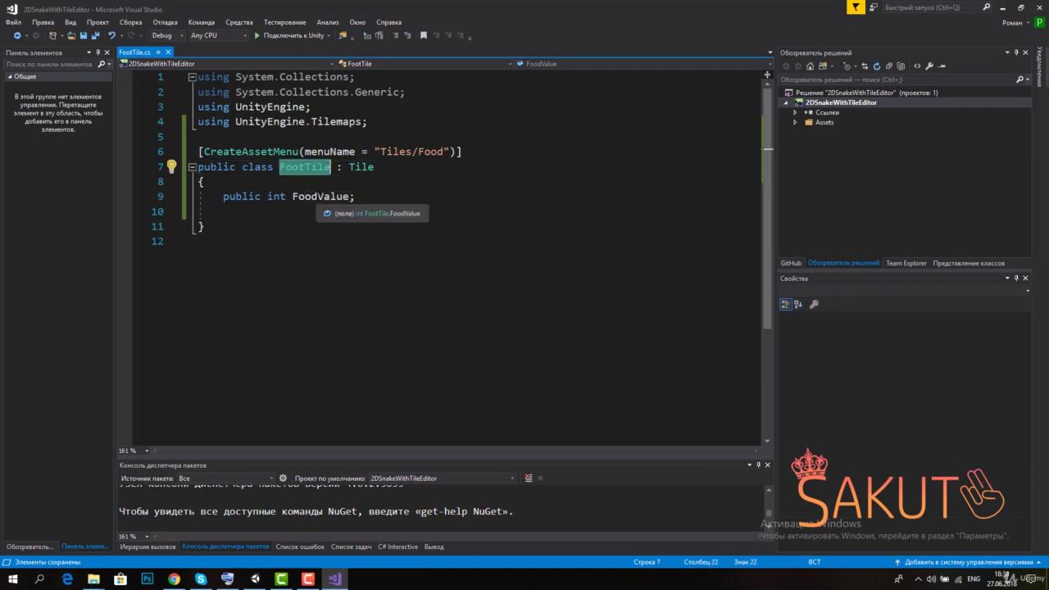
click(318, 197)
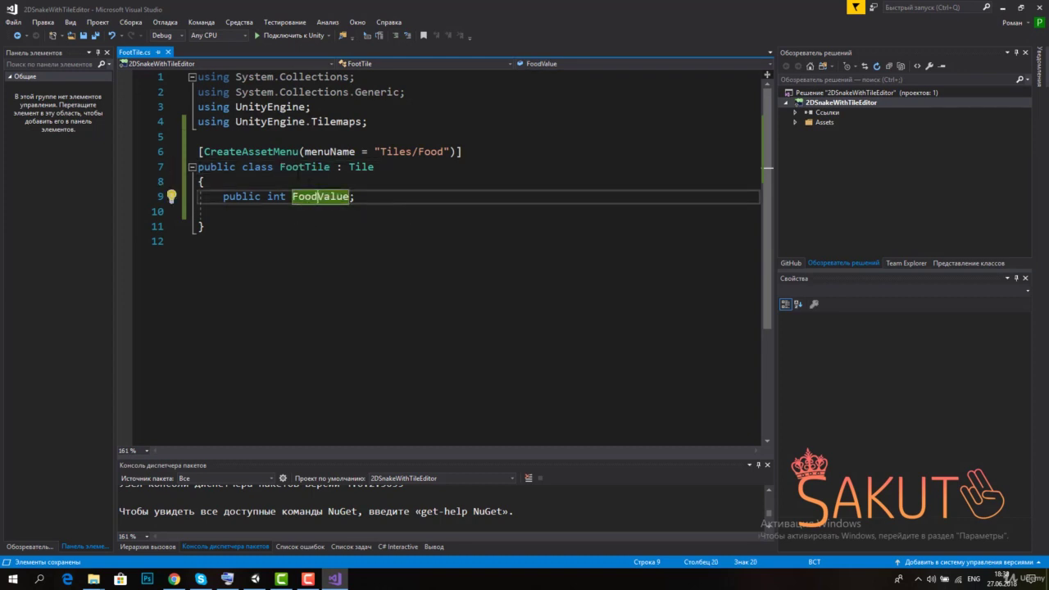
double_click(321, 197)
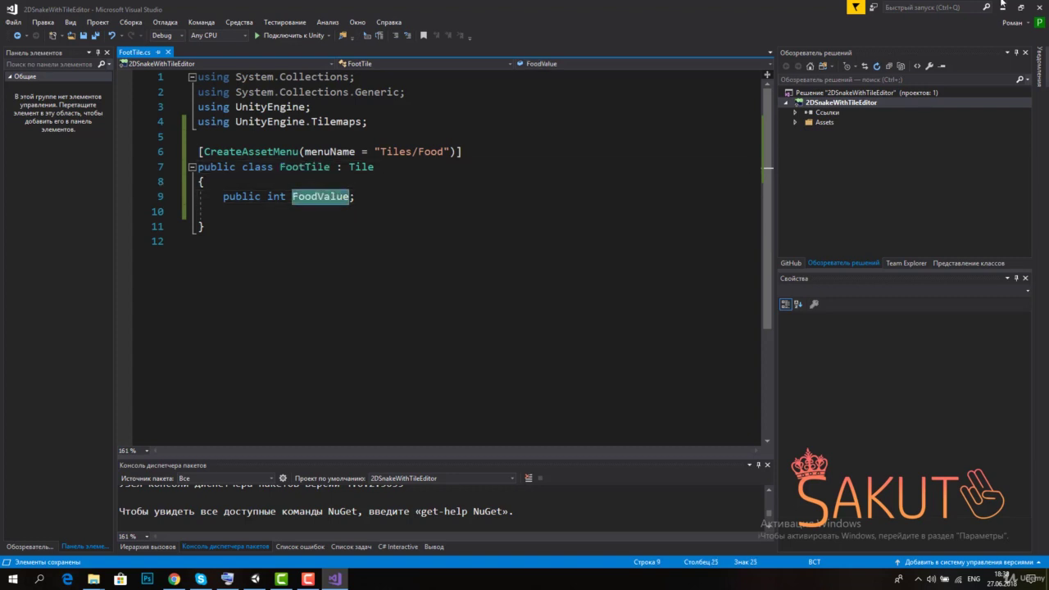
click(1003, 6)
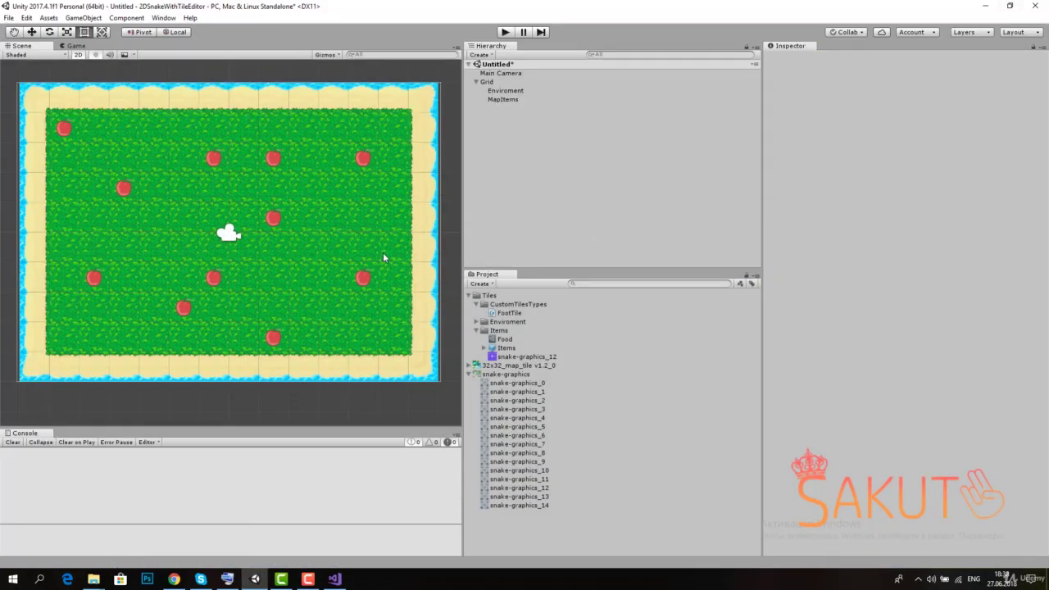